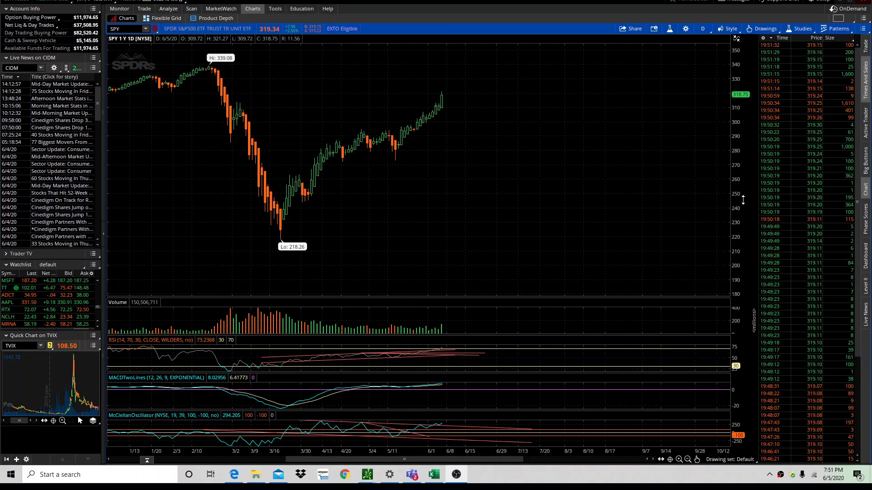
left_click_drag(742, 198, 743, 199)
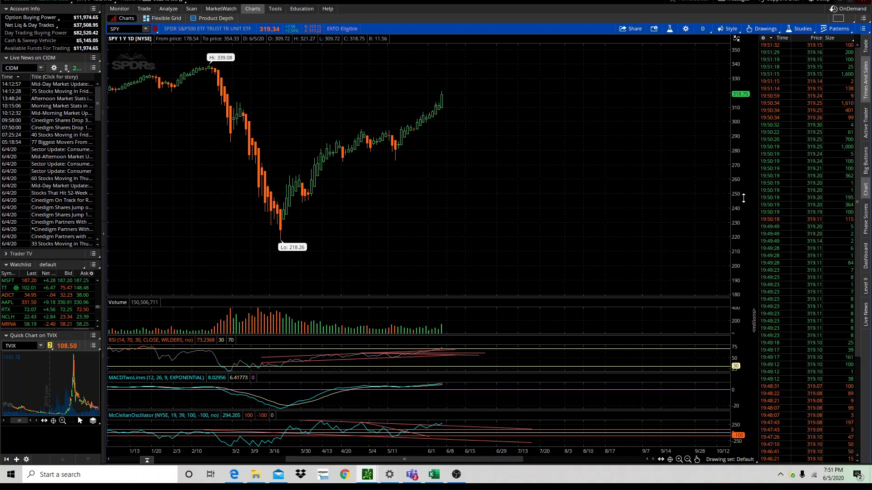
left_click_drag(743, 197, 743, 197)
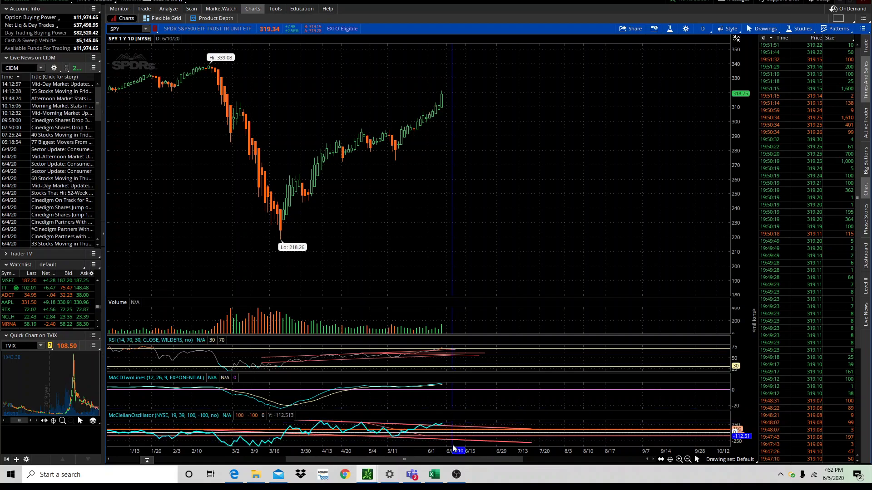
left_click_drag(452, 451, 397, 451)
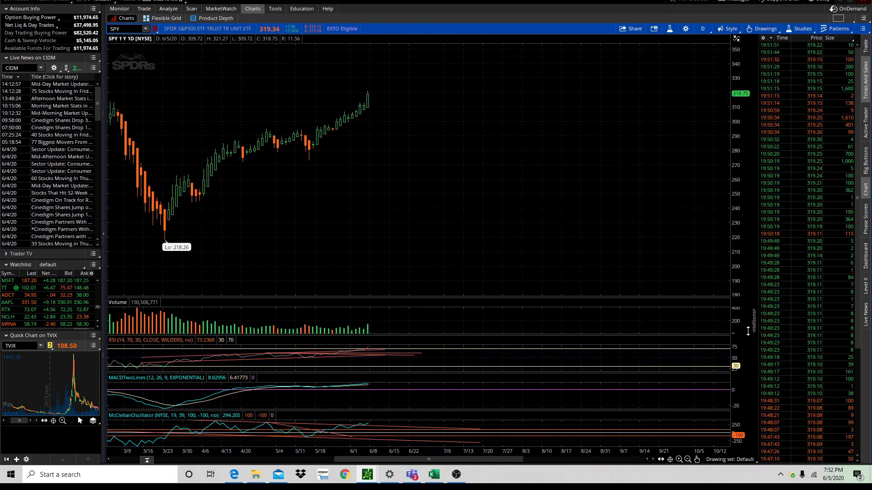
scroll(748, 331, "up", 5)
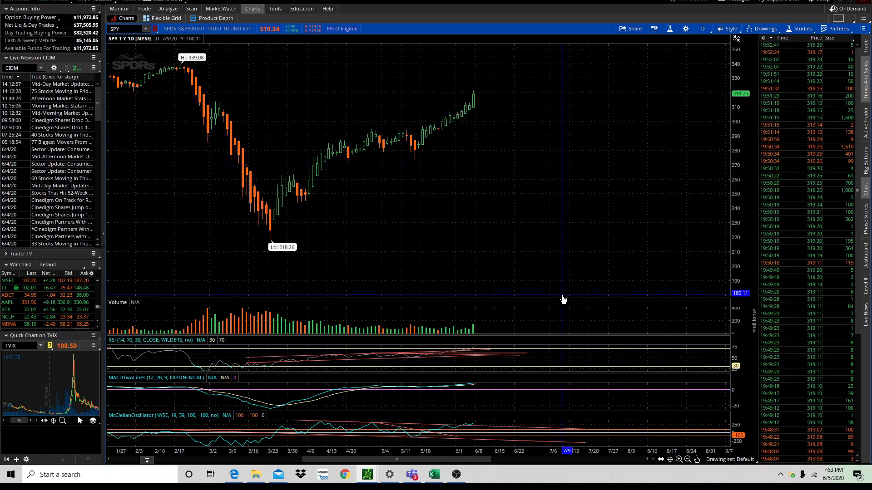
Try to draw a trendline below the SPY price candles from late April to mid-May.
left_click(763, 29)
left_click(818, 106)
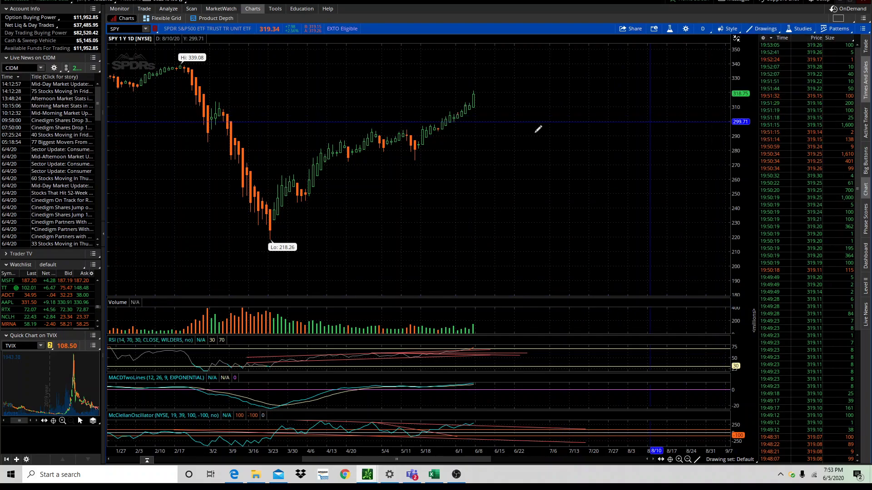
left_click(351, 154)
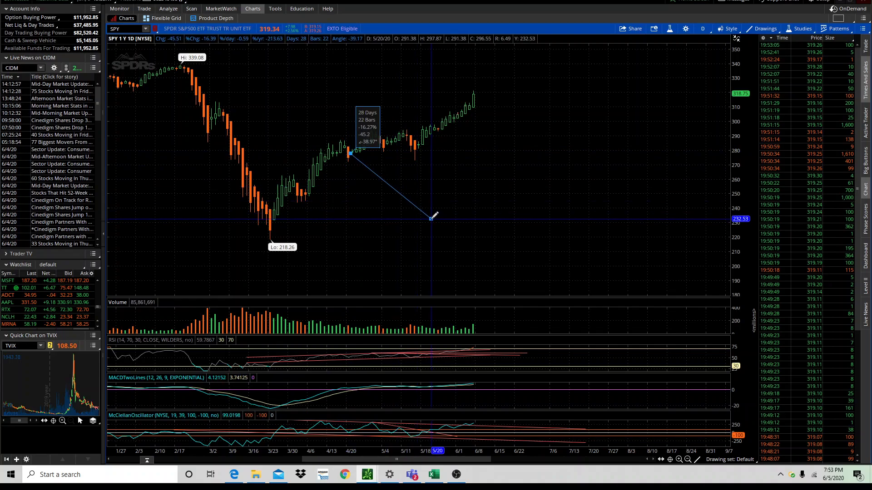
left_click(421, 142)
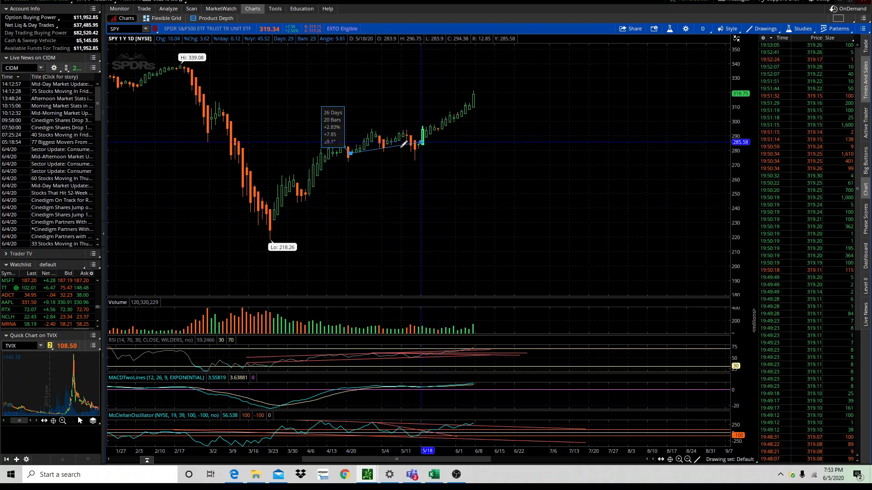
right_click(369, 167)
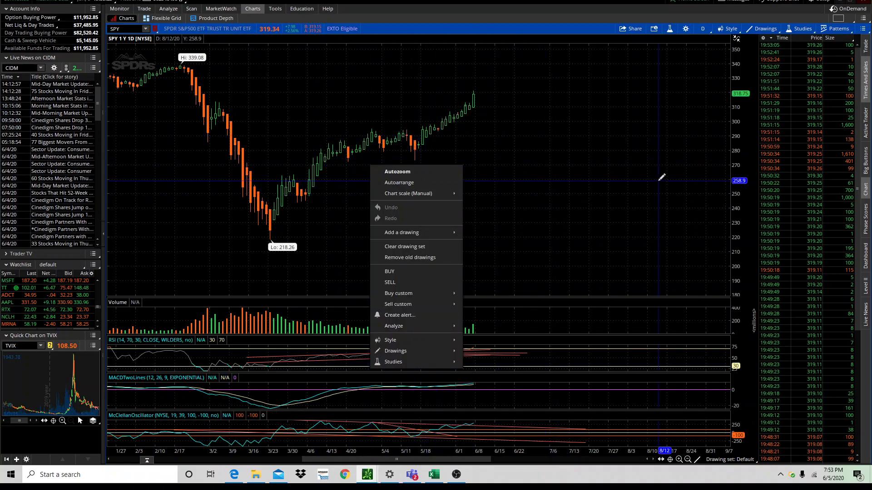
key("Escape")
Leave OnDemand mode and rescale the live SPY chart's price axis to fit both the yearly high and low.
left_click_drag(394, 251, 531, 249)
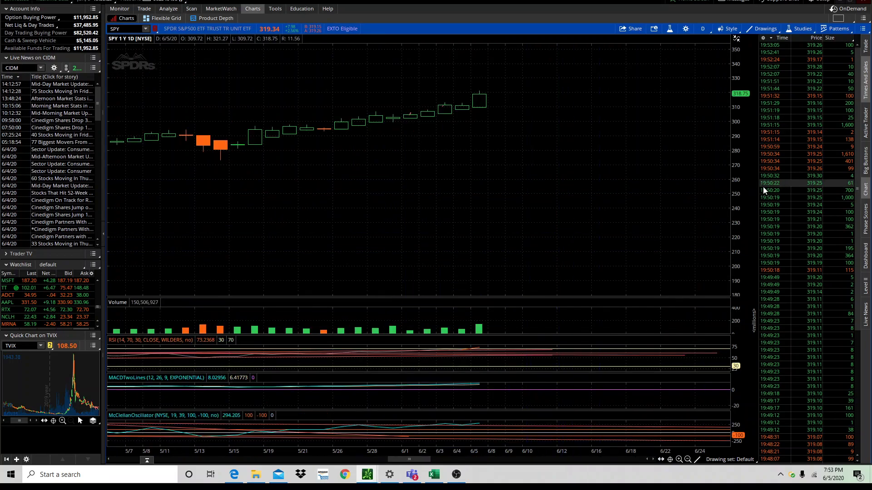
left_click_drag(749, 186, 750, 138)
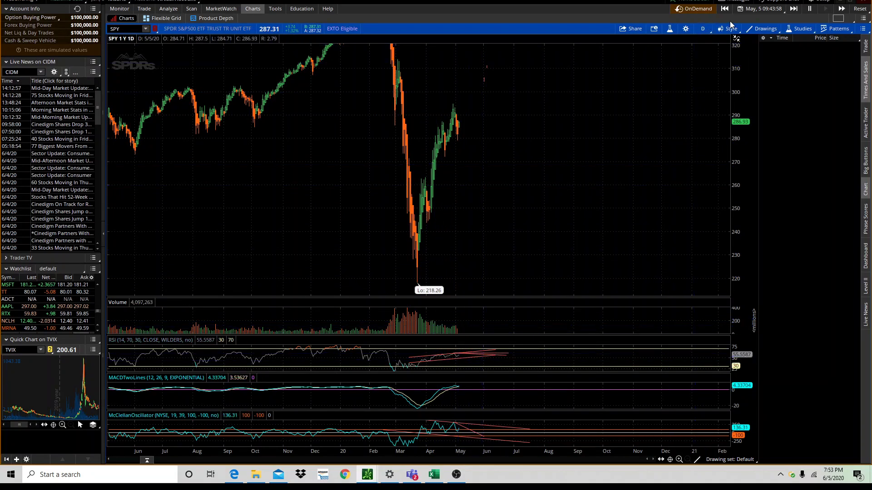
left_click(691, 9)
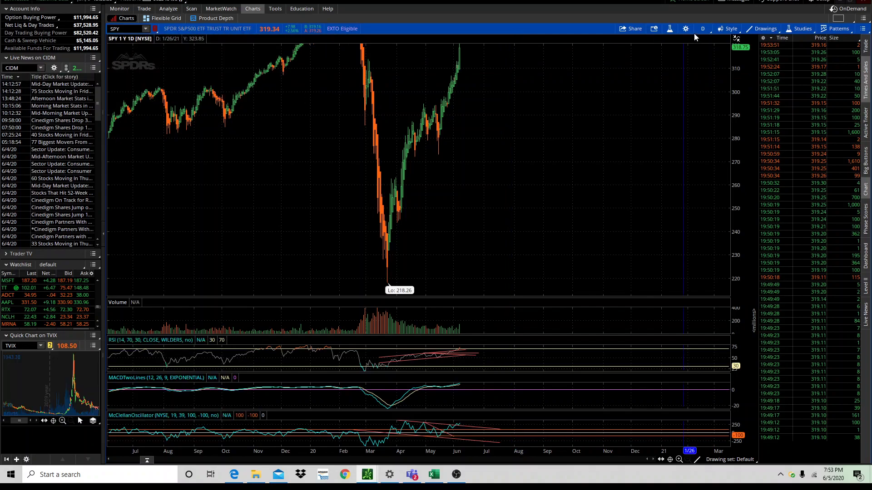
left_click_drag(736, 205, 737, 245)
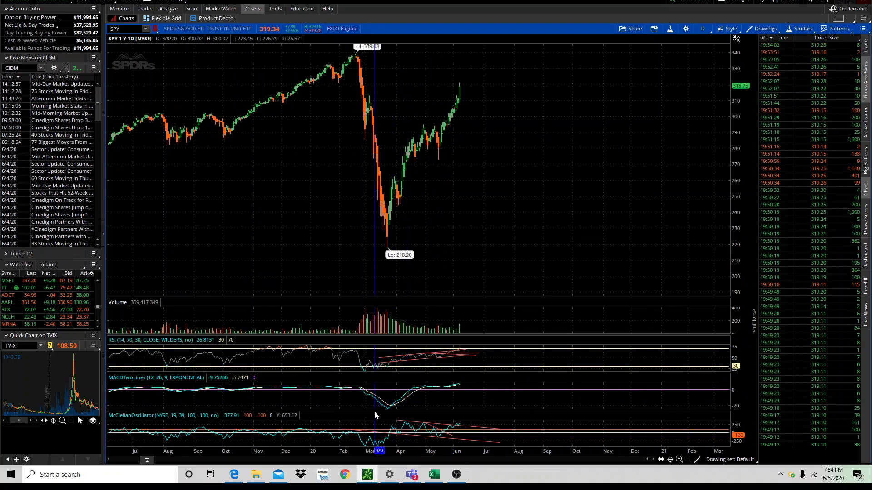
Examine the trendlines in the McClellan Oscillator and RSI panes by enlarging each pane in turn.
left_click_drag(374, 410, 369, 267)
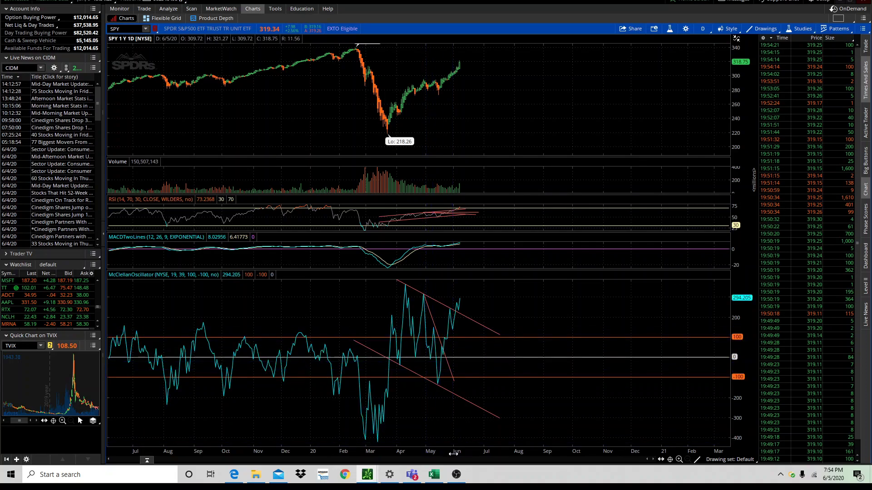
left_click_drag(453, 453, 256, 453)
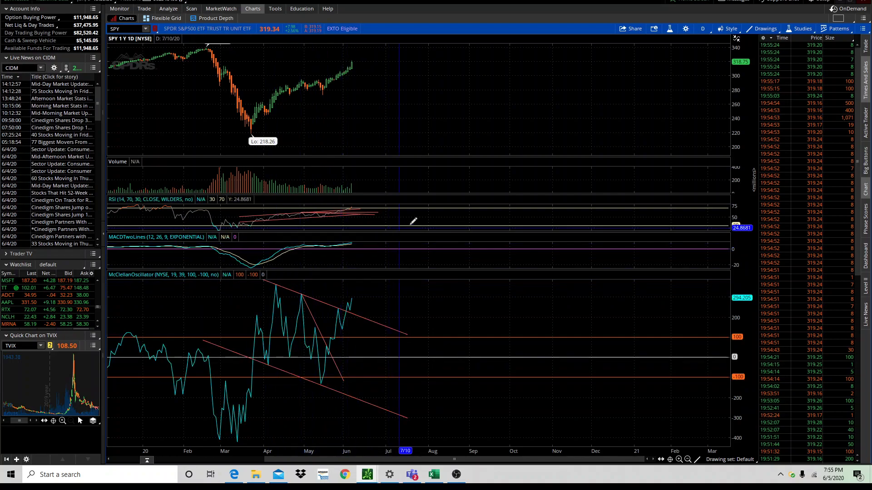
left_click_drag(422, 230, 422, 427)
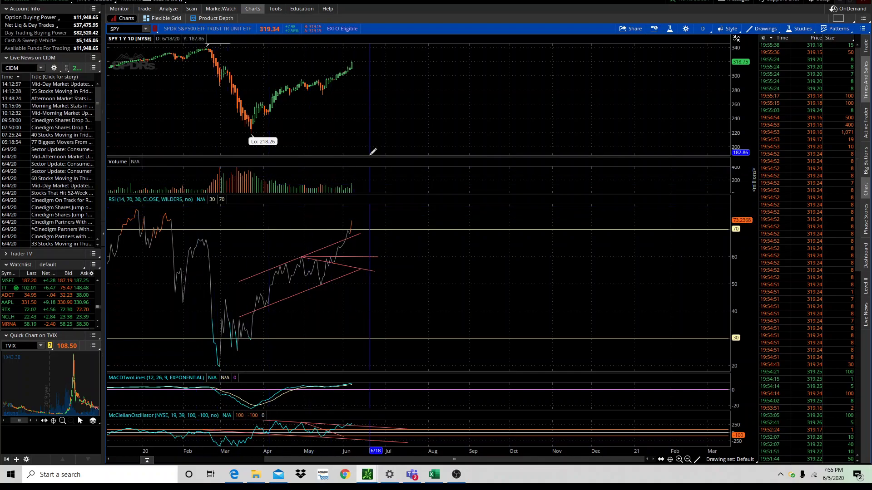
left_click_drag(369, 155, 369, 298)
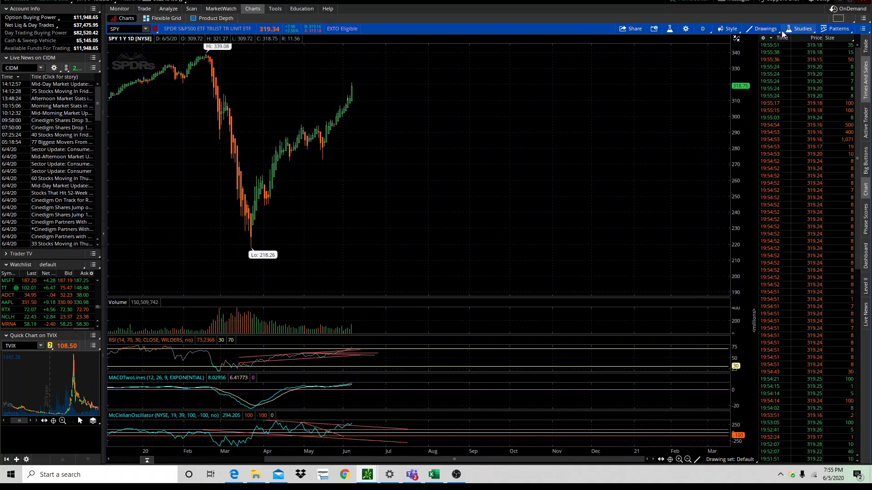
Change the SPY chart type from Heikin Ashi to bars.
left_click(738, 30)
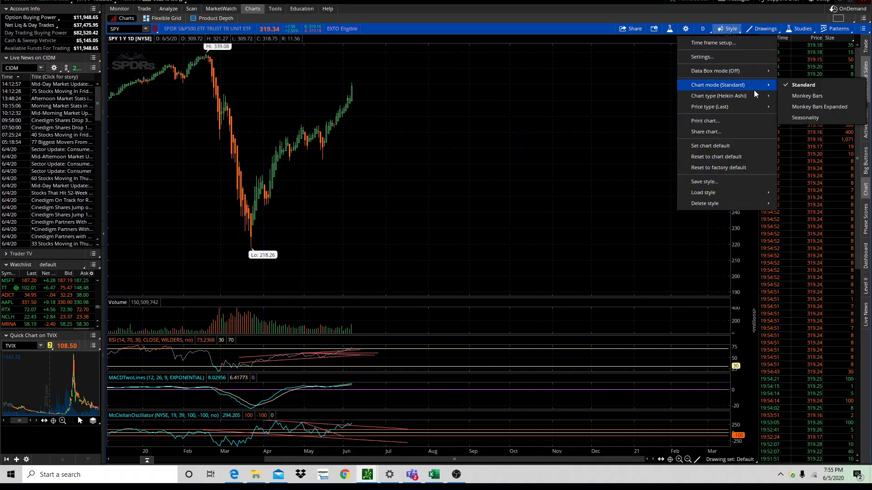
mouse_move(754, 96)
left_click(790, 95)
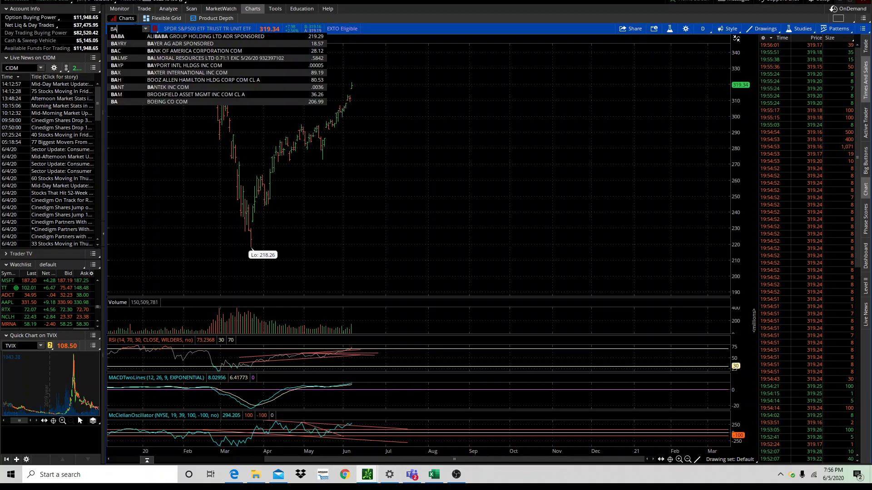
Load the Boeing (BA) chart and set its time frame to intraday, 1 day at 1 min aggregation.
key("Return")
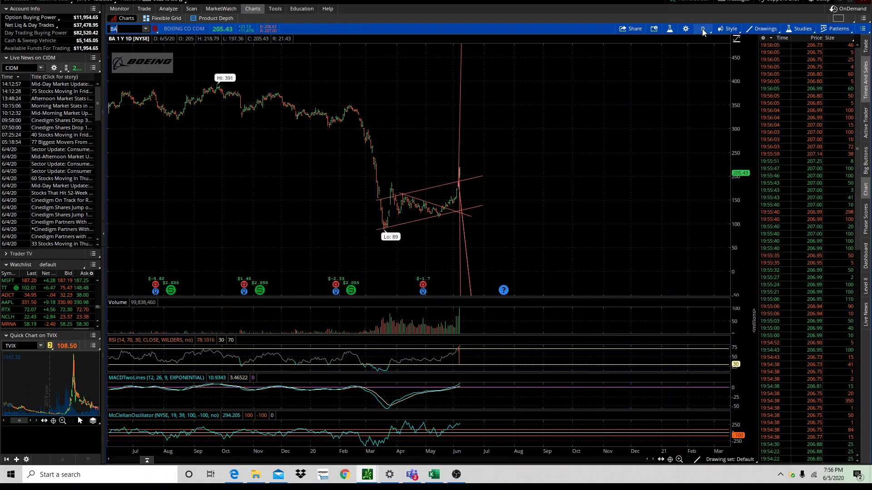
left_click(703, 28)
left_click(705, 42)
left_click(683, 78)
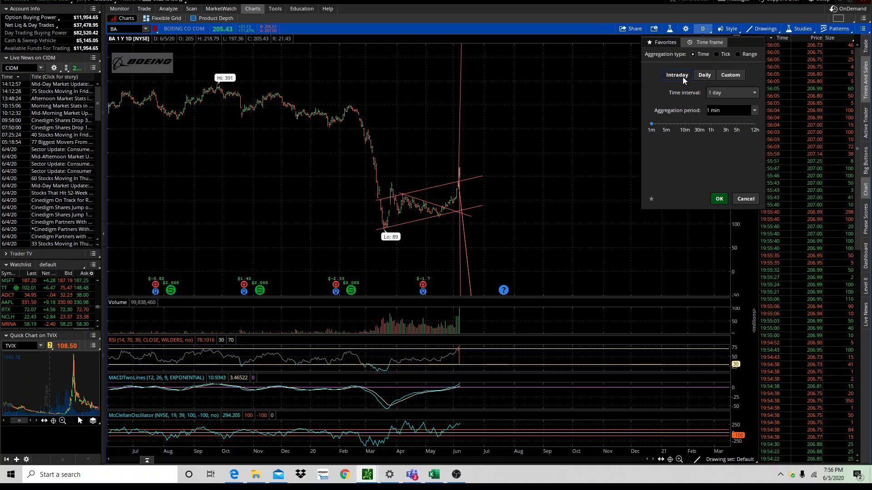
left_click(720, 199)
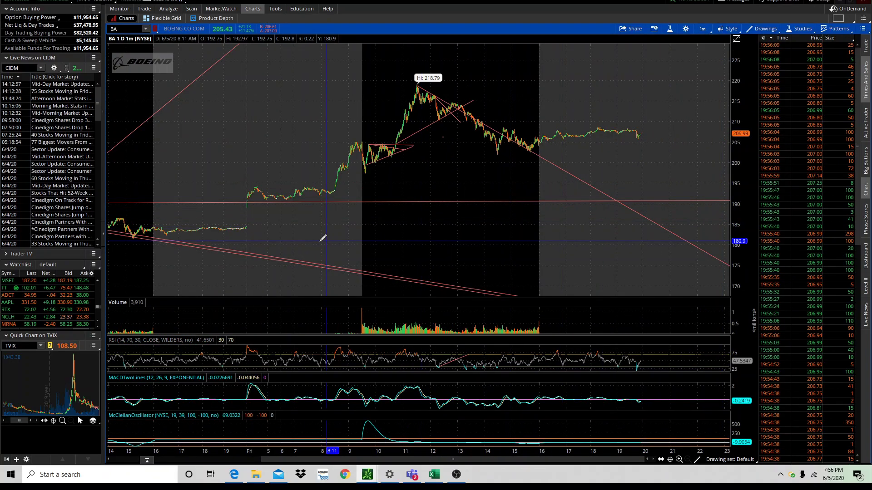
Examine the trendlines and price breakouts across the 6/5/20 regular session on the BA 1-minute chart.
left_click_drag(353, 236, 387, 166)
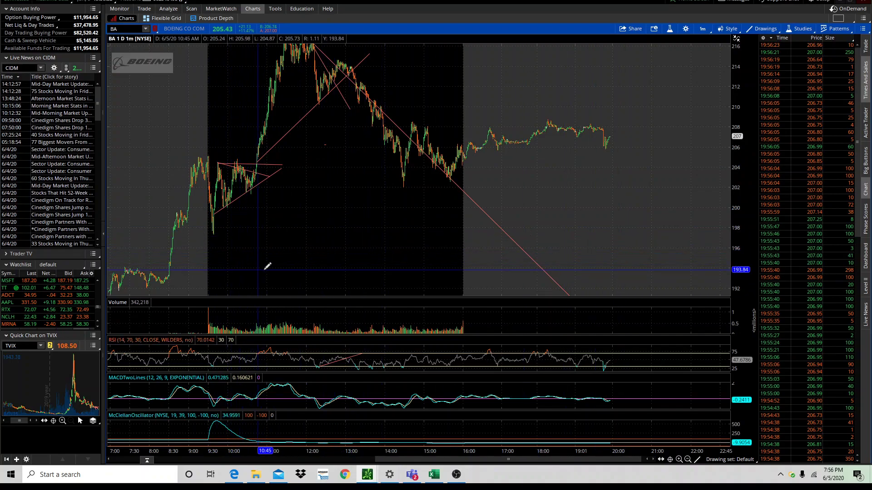
left_click_drag(468, 264, 208, 263)
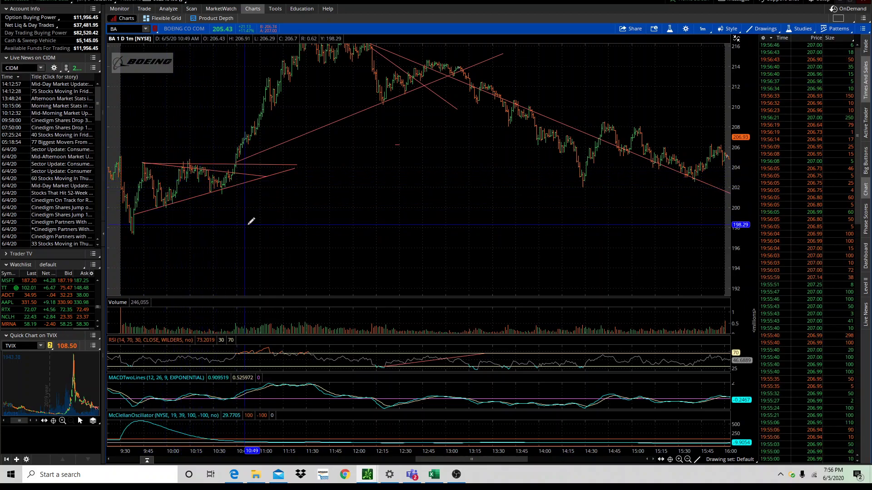
left_click_drag(748, 217, 753, 255)
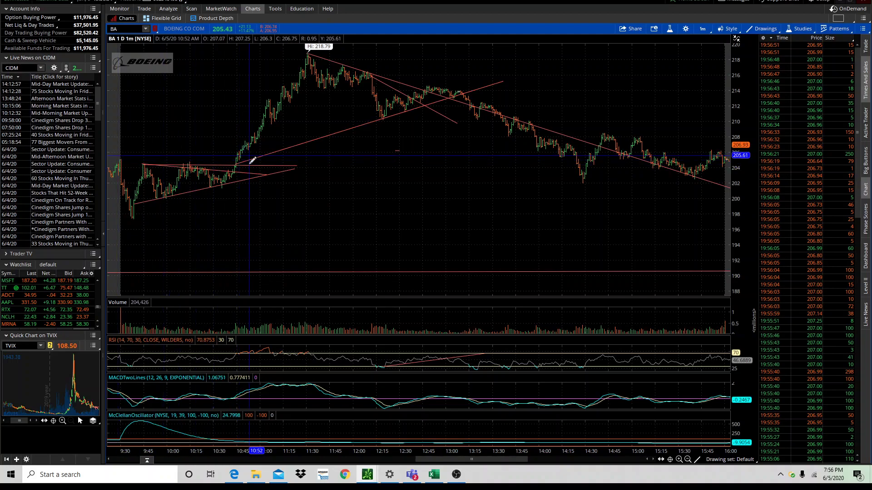
left_click_drag(725, 276, 108, 283)
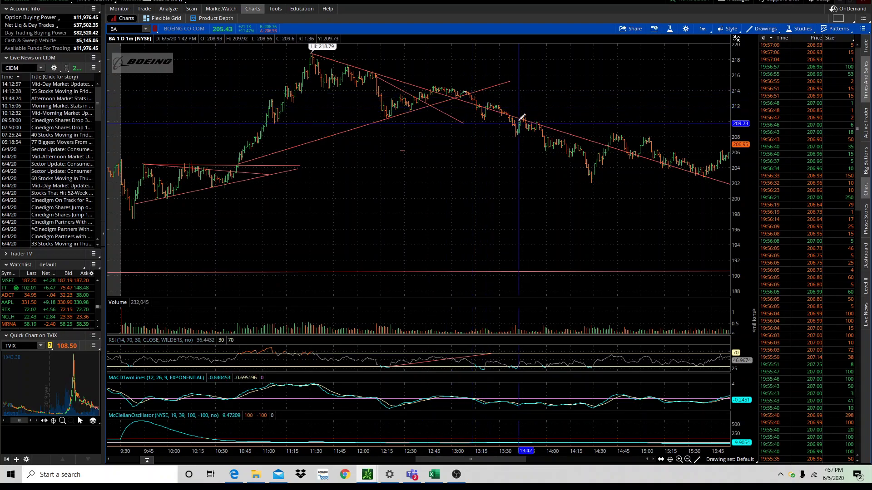
scroll(522, 113, "down", 2)
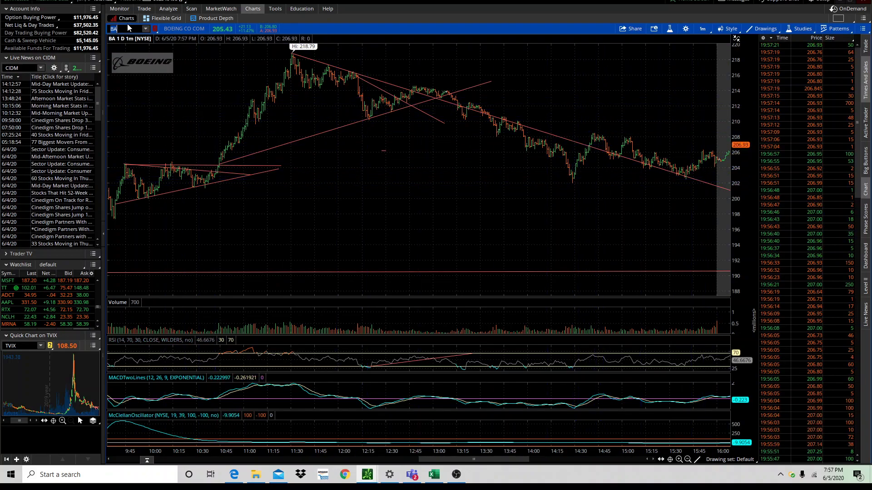
type("LTRRR")
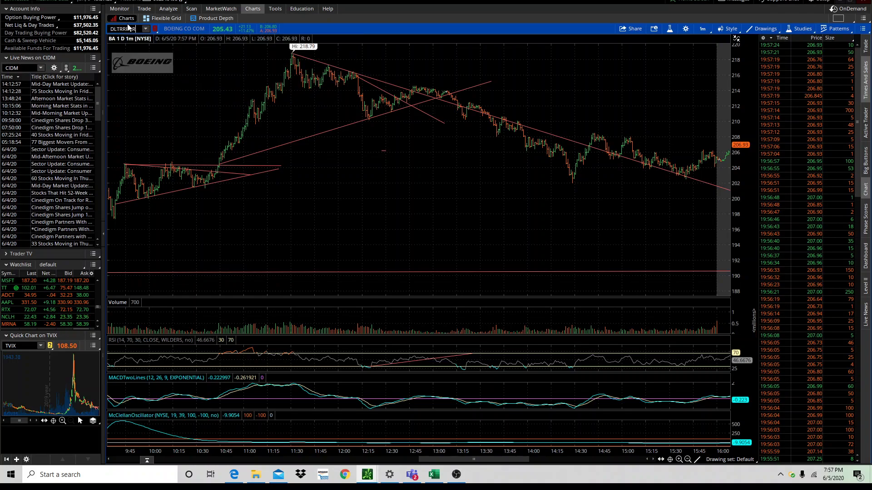
key("BackSpace")
key("BackSpace")
key("BackSpace")
key("BackSpace")
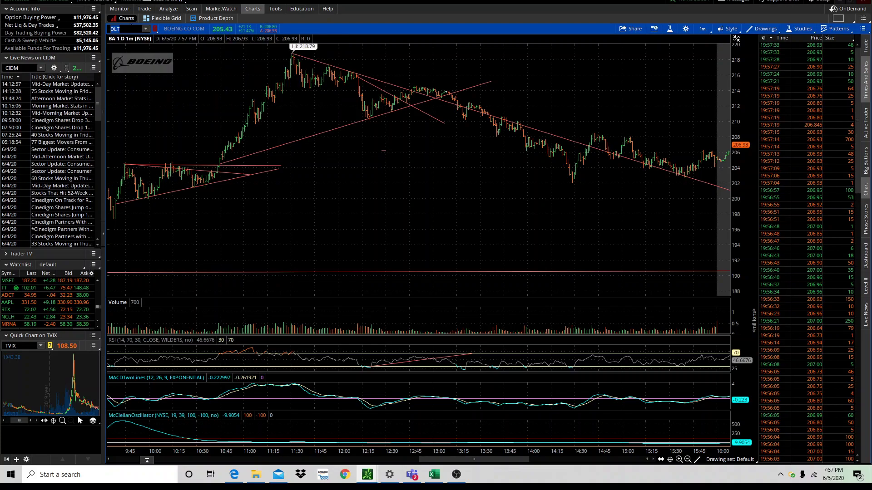
key("Return")
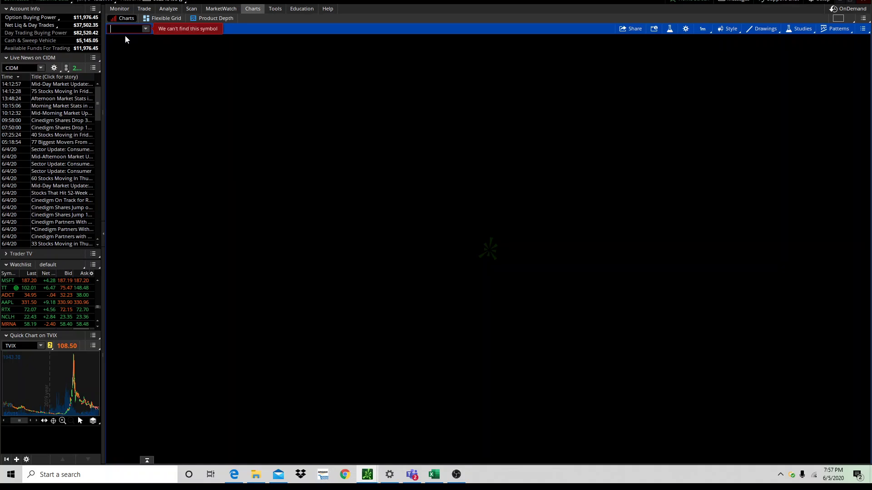
type("DLTRRRRRR")
Load the Dollar Tree (DLTR) chart.
left_click(133, 29)
type("DLTR")
key("Return")
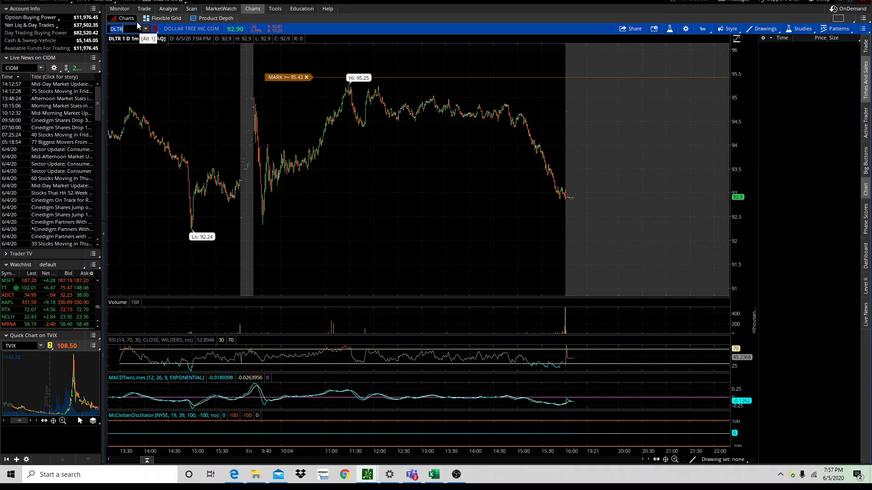
Draw a rising support trendline on the DLTR chart from about 94.25 near 11:00 to about 94.75 past the 16:00 close.
left_click_drag(420, 232, 734, 212)
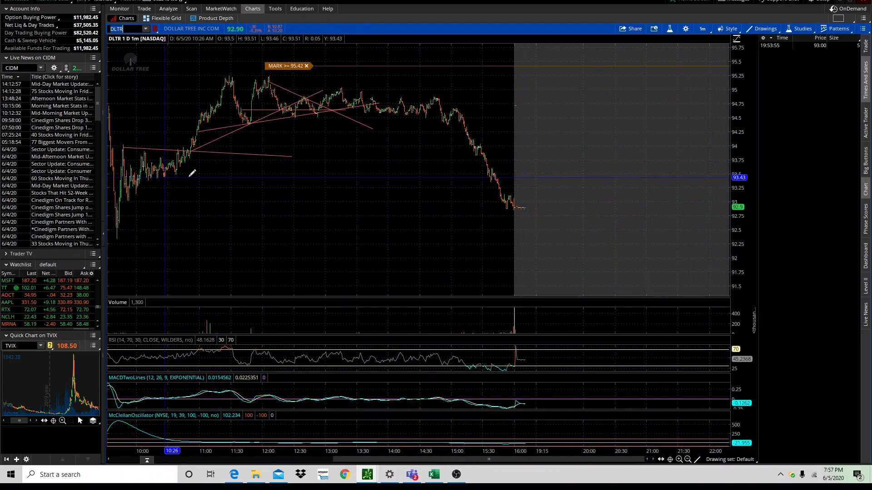
scroll(259, 191, "up", 1)
scroll(259, 191, "up", 5)
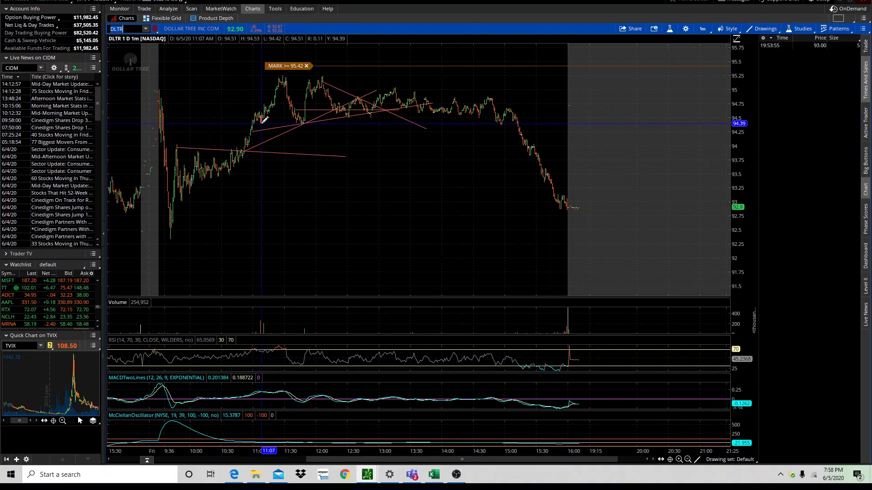
scroll(263, 120, "up", 2)
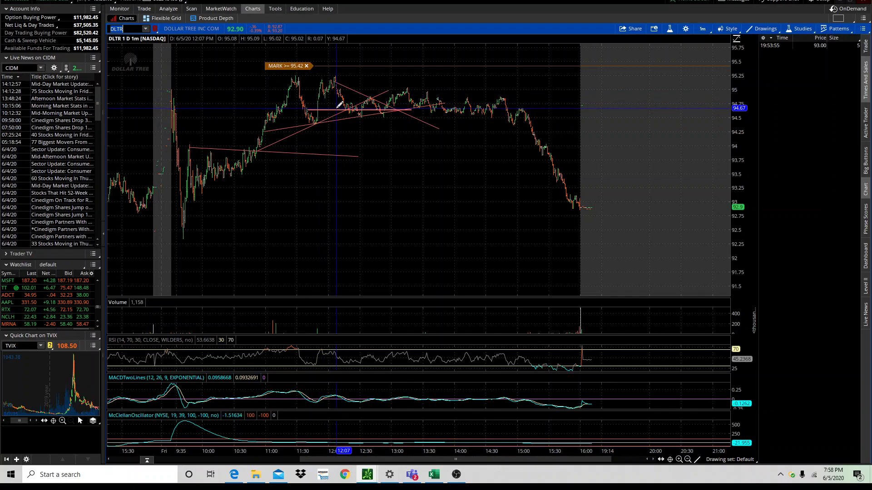
scroll(338, 104, "down", 1)
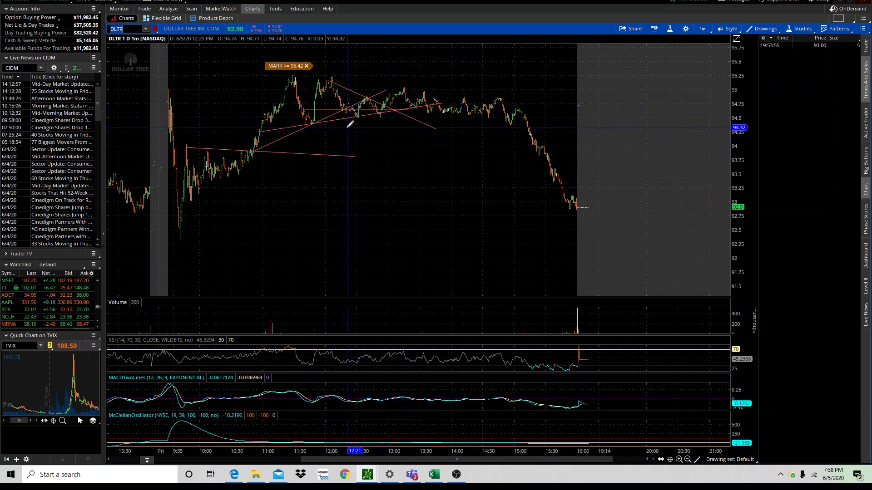
left_click(262, 130)
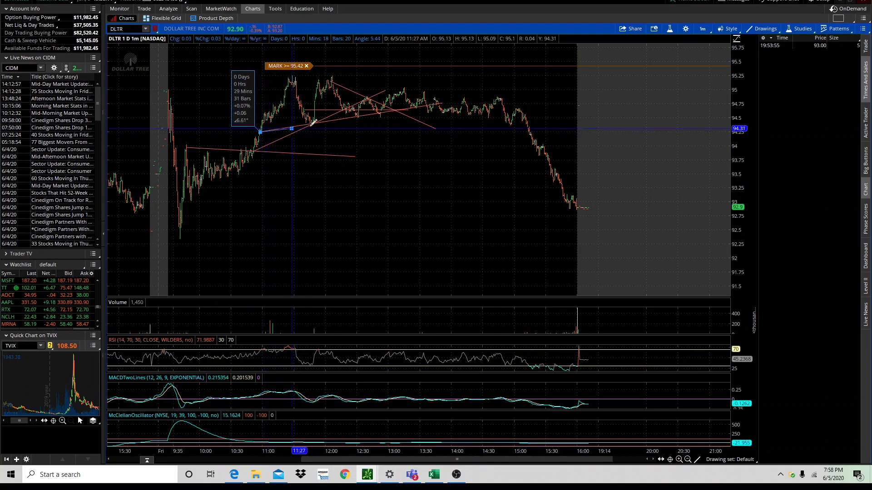
left_click(622, 102)
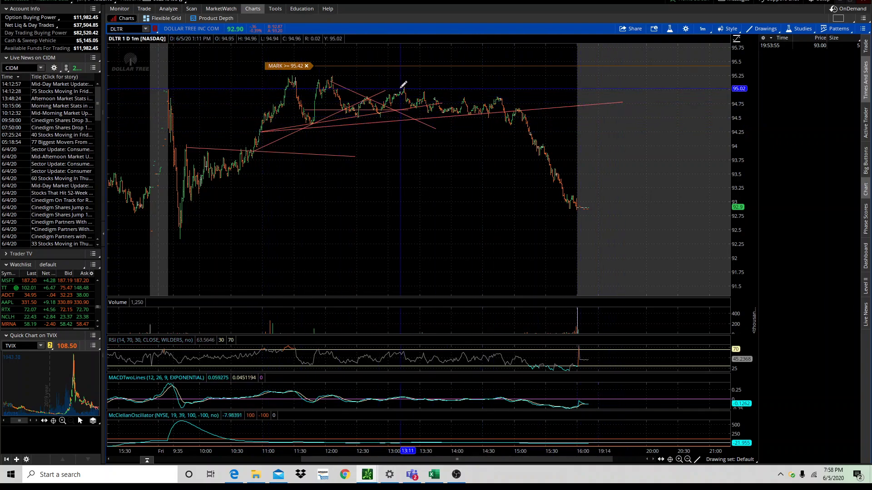
Draw a descending resistance trendline from the 12:00 peak near 95.1 to meet the rising support line just after 16:00.
left_click(332, 83)
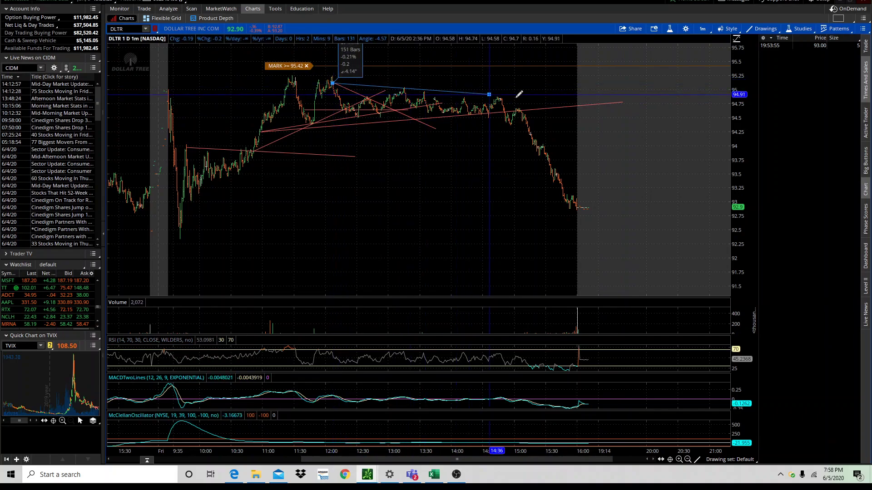
left_click(590, 104)
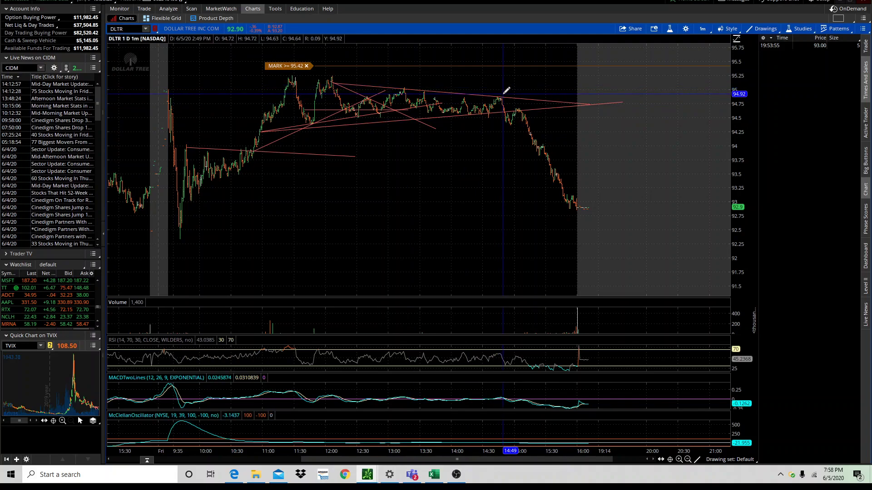
scroll(507, 92, "down", 3)
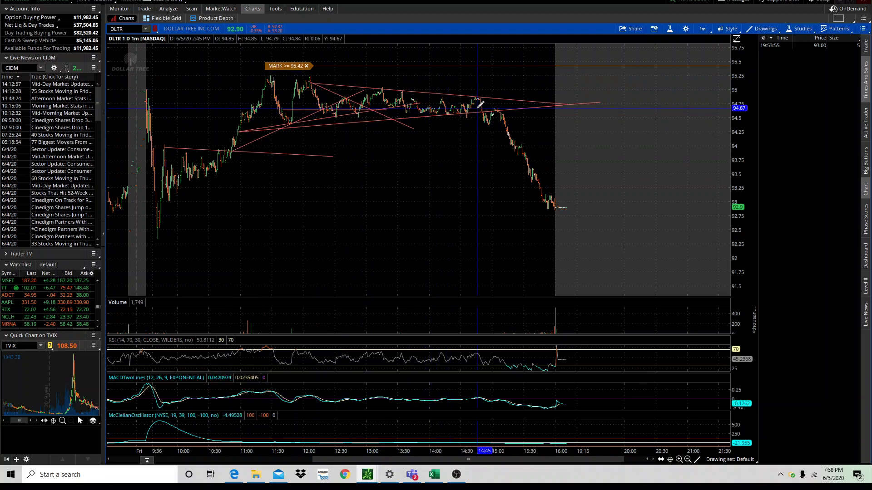
scroll(480, 110, "up", 1)
scroll(480, 110, "up", 1)
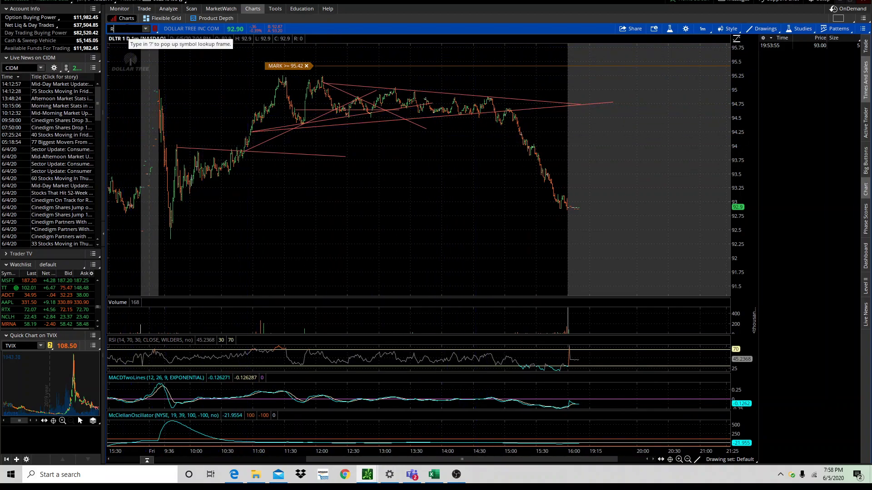
Load the Raytheon (RTX) chart and set its time frame to daily, 1 year with day aggregation.
key("Return")
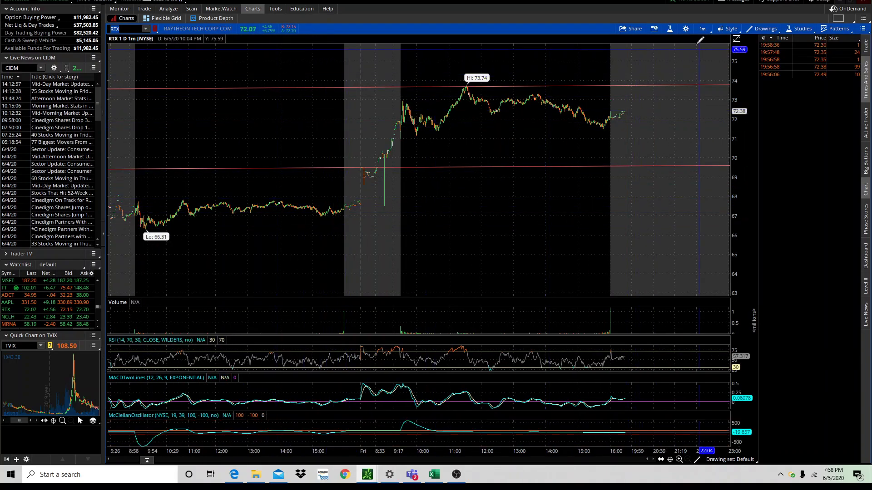
left_click(702, 29)
left_click(707, 75)
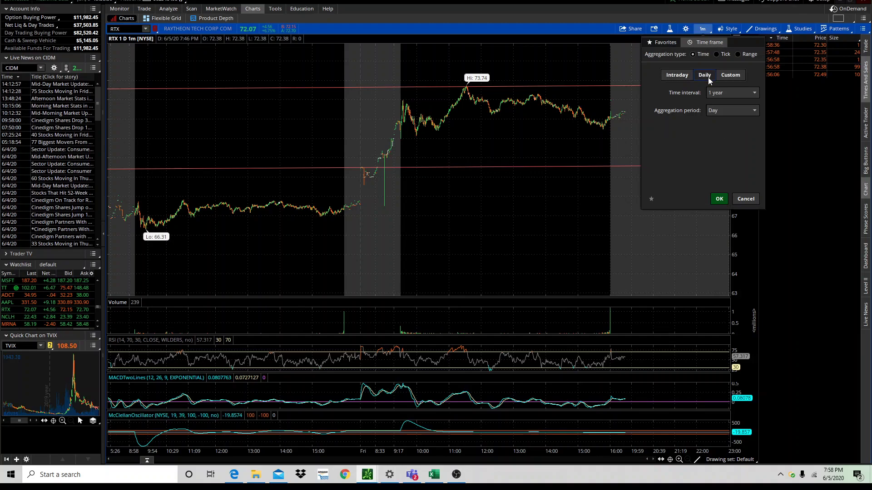
left_click(725, 199)
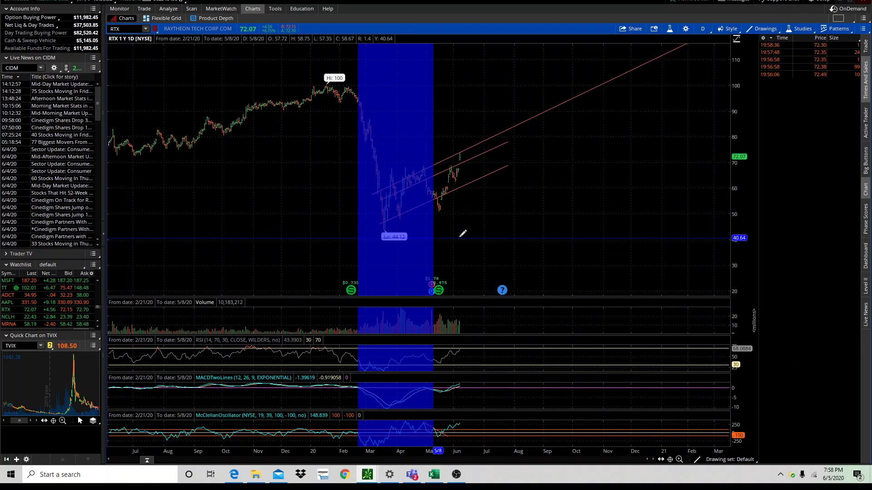
Examine the rising parallel trendlines and the price action around them on the RTX daily chart from late March to June.
left_click_drag(462, 234, 638, 220)
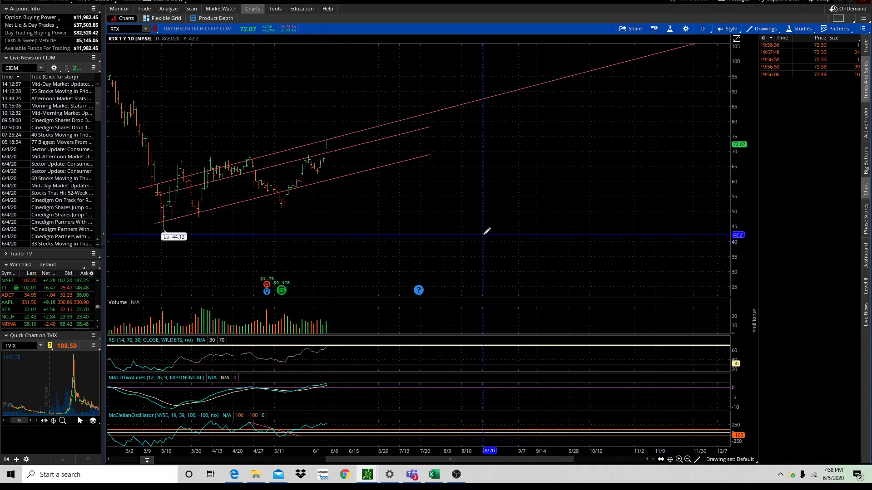
left_click_drag(740, 216, 736, 158)
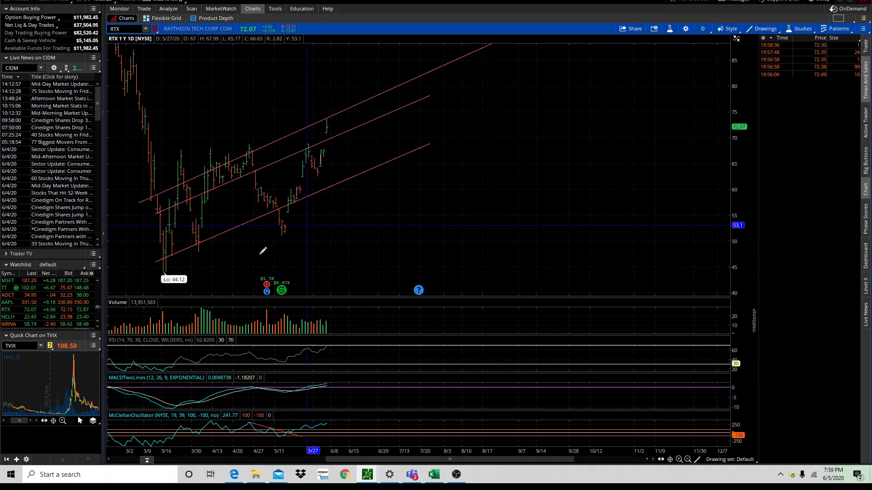
left_click_drag(155, 276, 378, 273)
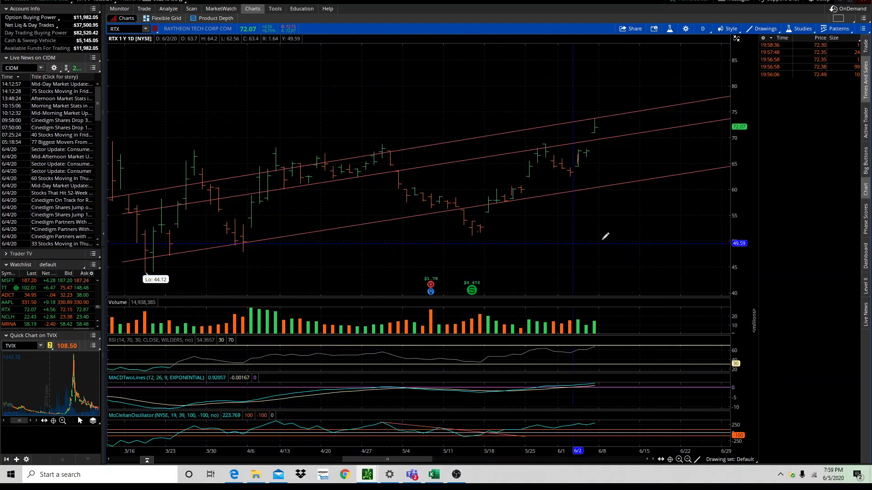
left_click_drag(745, 210, 737, 152)
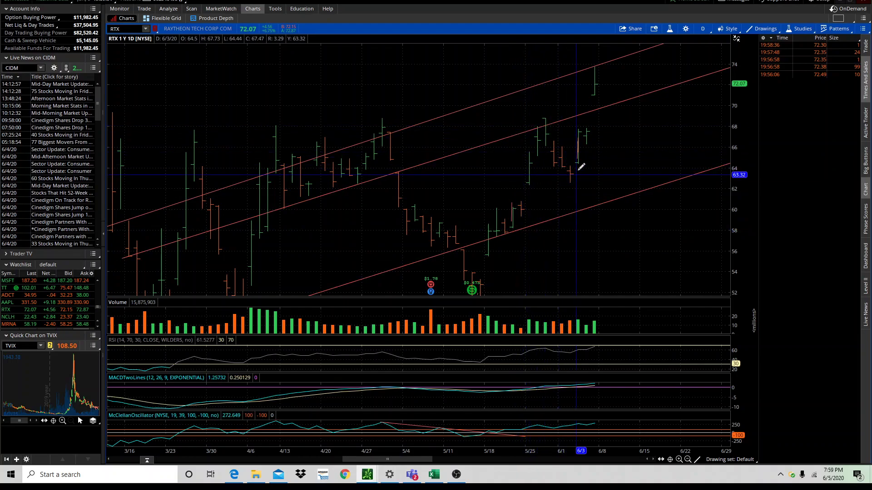
scroll(603, 141, "down", 3)
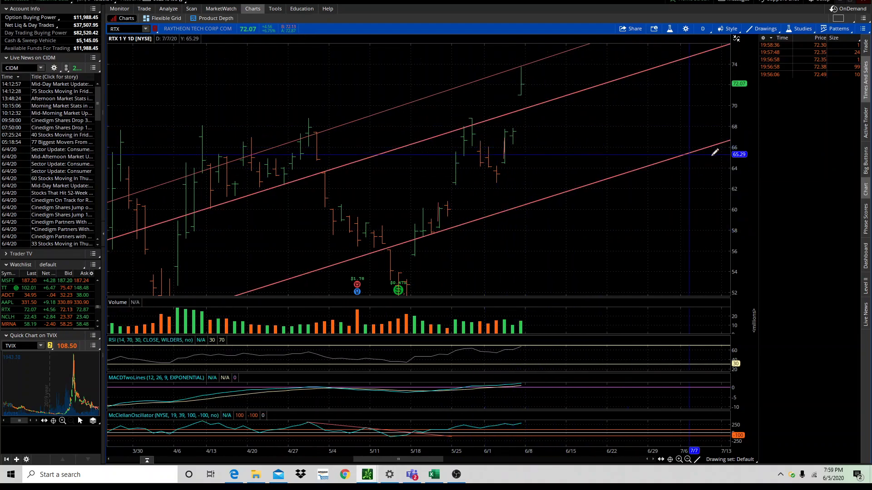
left_click_drag(672, 141, 587, 117)
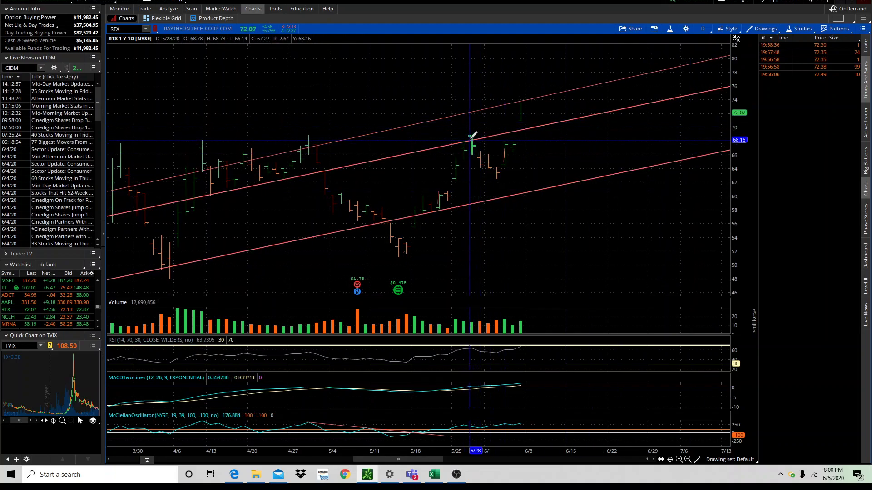
mouse_move(474, 136)
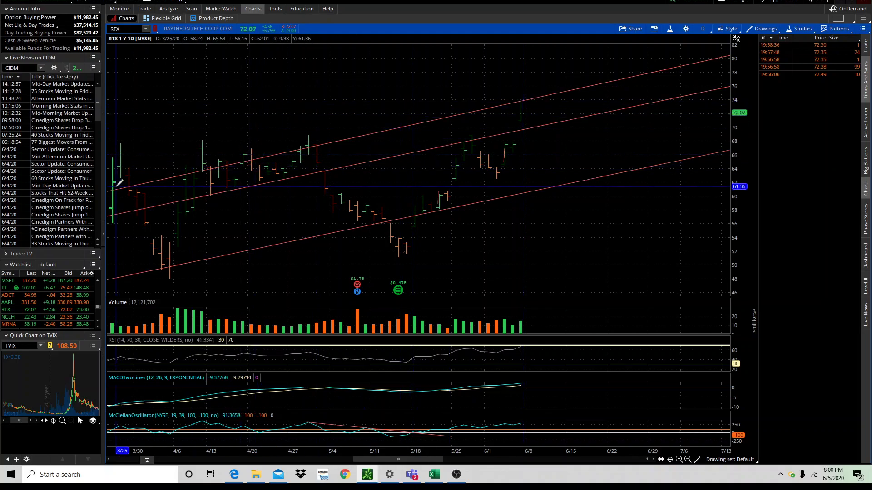
Load the Norwegian Cruise Line (NCLH) daily chart and focus on price around its resistance line from March to June.
left_click(119, 28)
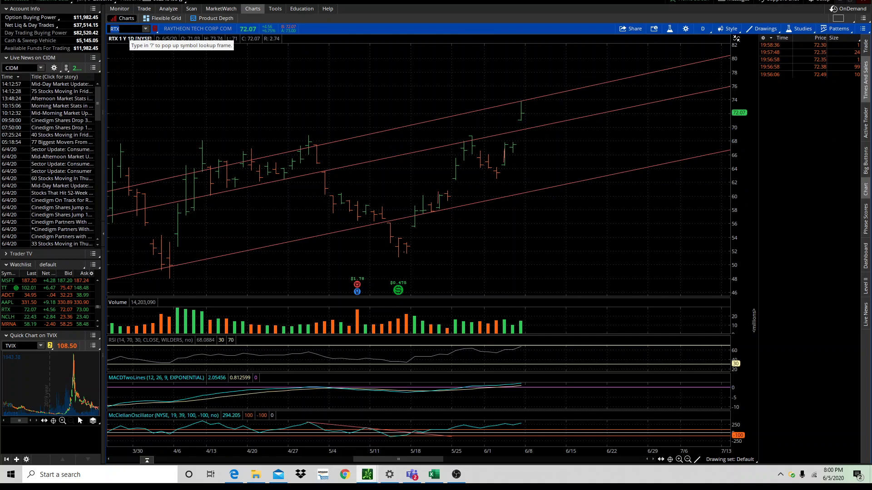
type("NCLH")
key("Return")
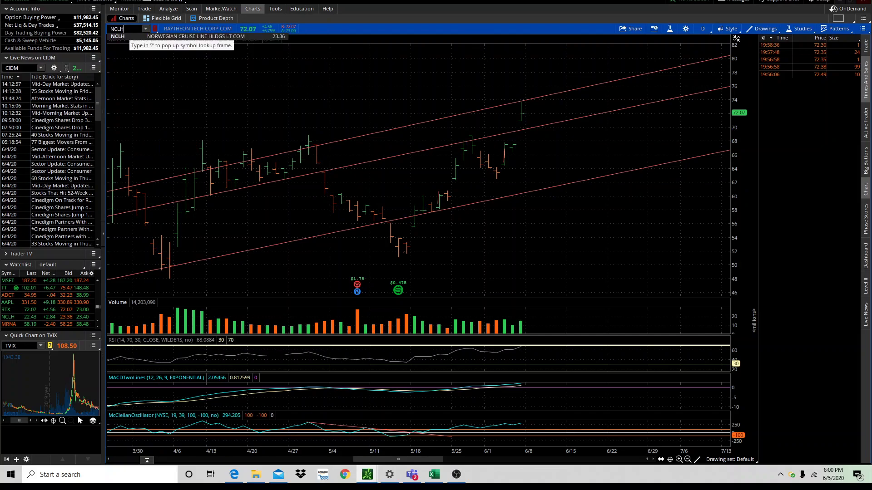
left_click_drag(353, 195, 712, 195)
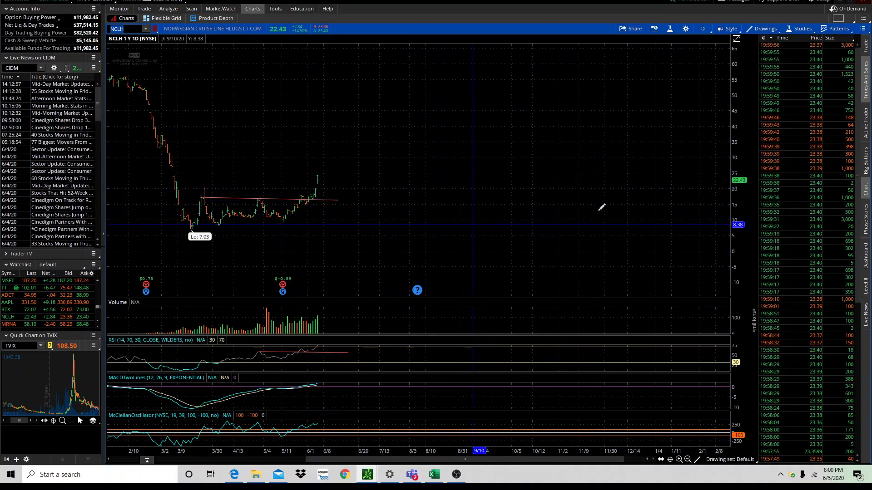
left_click_drag(741, 214, 744, 169)
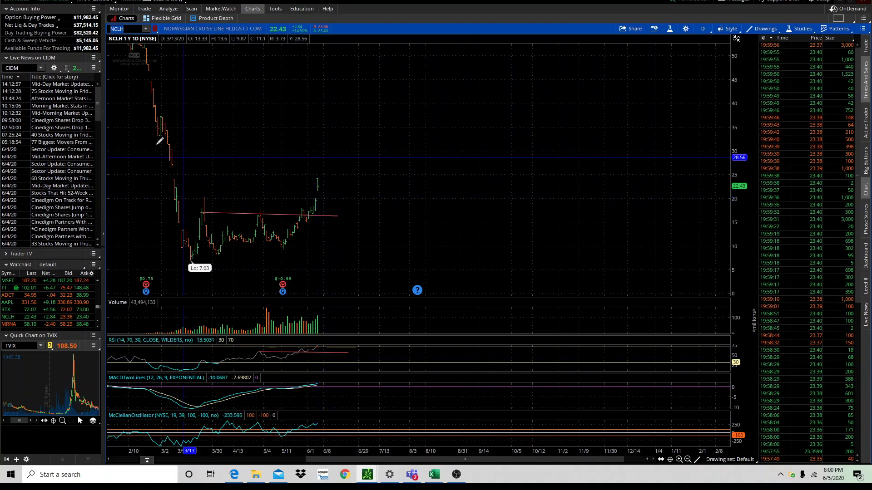
Load the MFA Financial (MFA) daily chart and focus on the shaded consolidation box from April to June.
type("M")
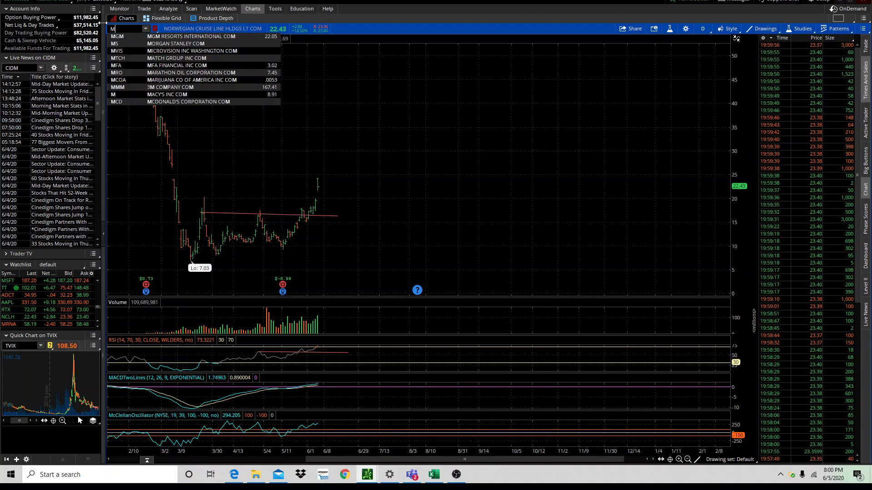
type("FA")
key("Return")
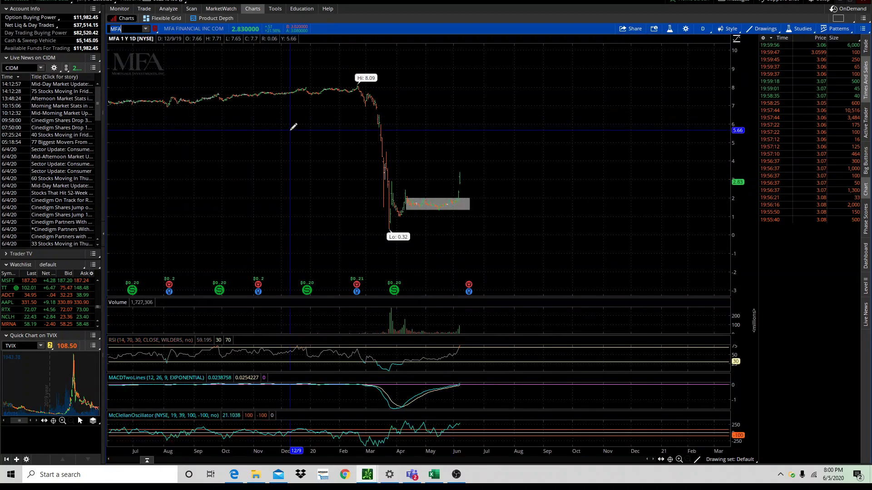
left_click_drag(337, 213, 721, 198)
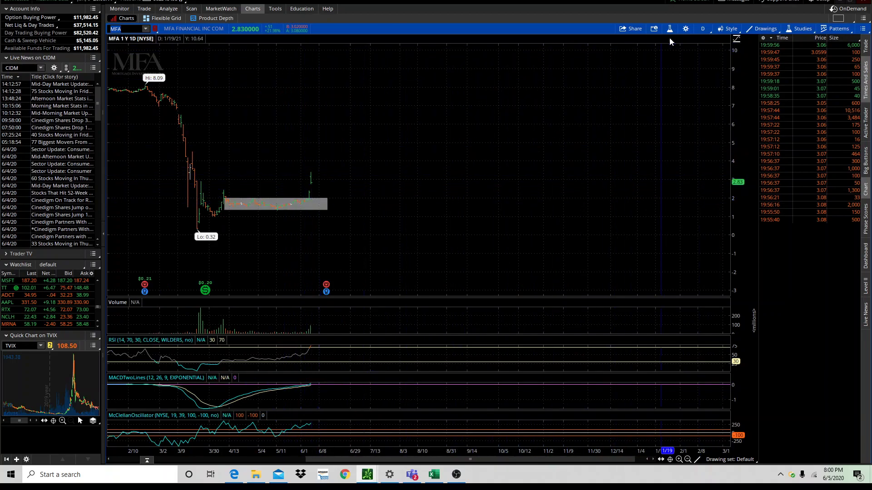
left_click(704, 31)
left_click(699, 43)
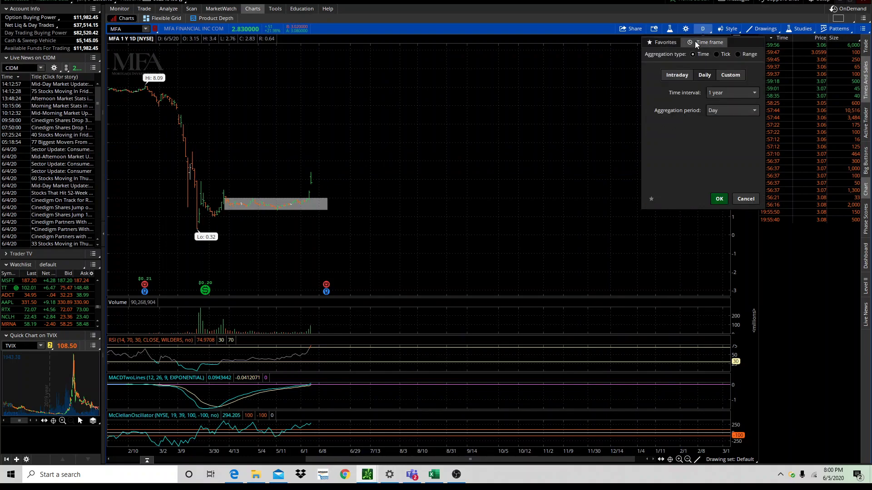
left_click(681, 76)
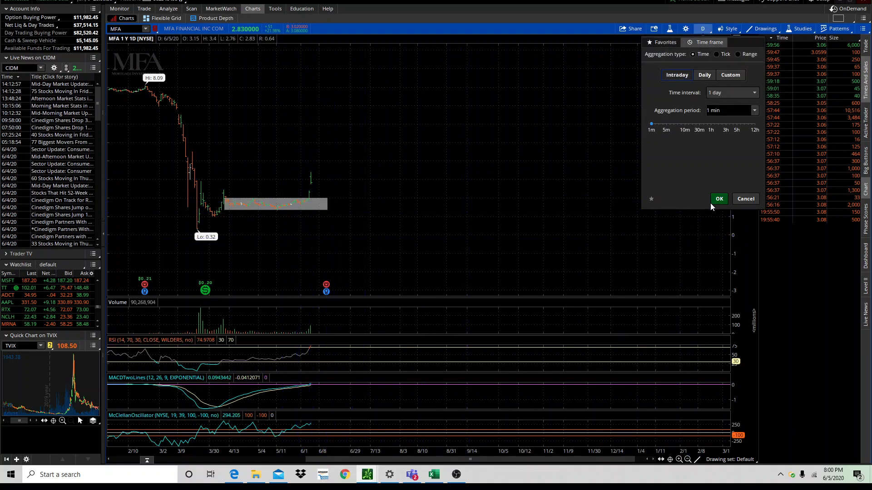
left_click(783, 260)
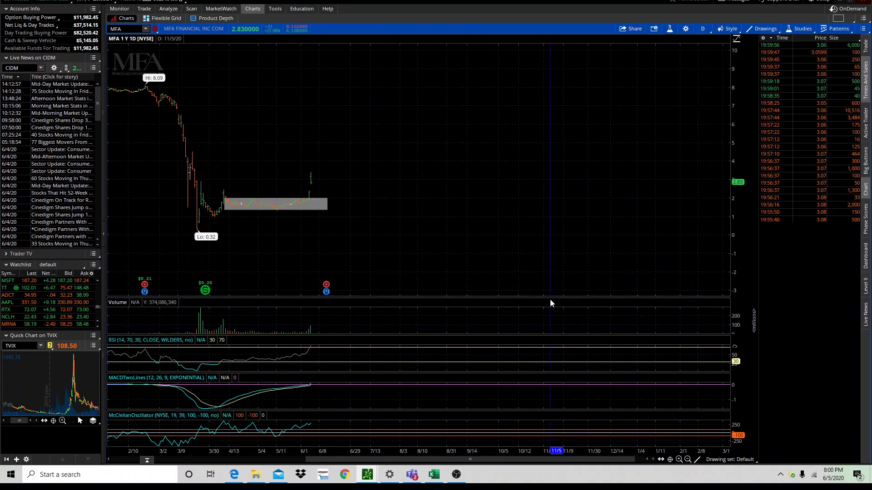
Inspect MFA's daily volume bars at an enlarged scale, and its price action around the shaded consolidation box.
left_click_drag(549, 297, 539, 187)
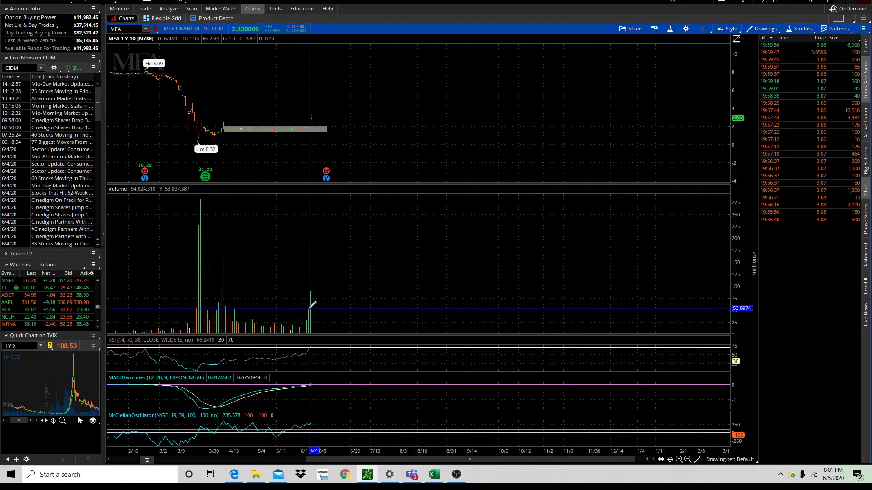
left_click_drag(321, 190, 322, 300)
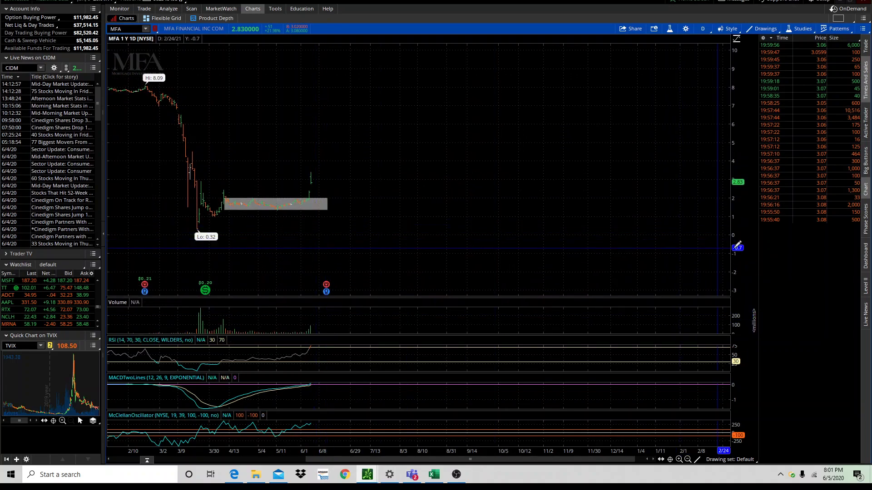
left_click_drag(737, 245, 234, 283)
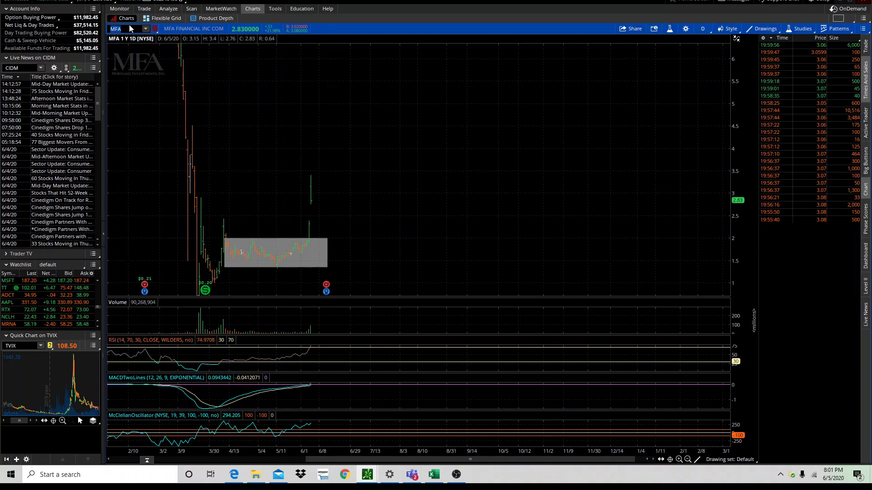
Load the Two Harbors (TWO) daily chart and focus on its shaded consolidation box from April to June.
type("O")
key("Return")
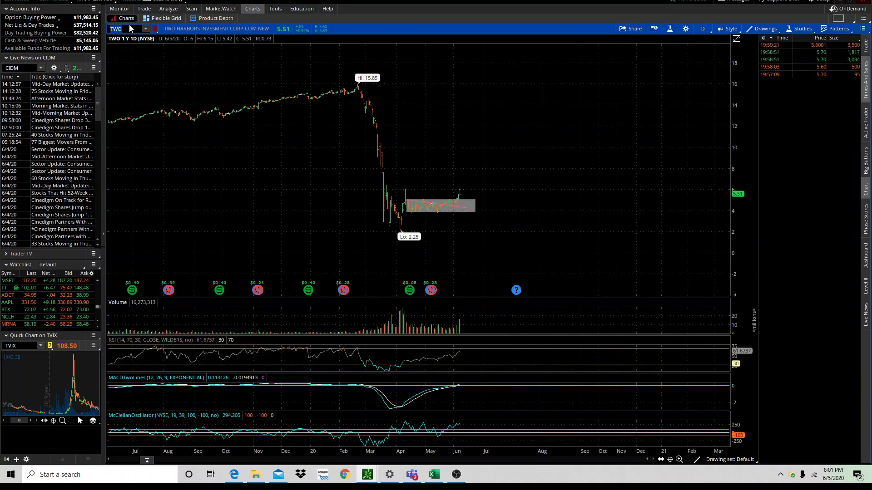
left_click_drag(346, 200, 614, 223)
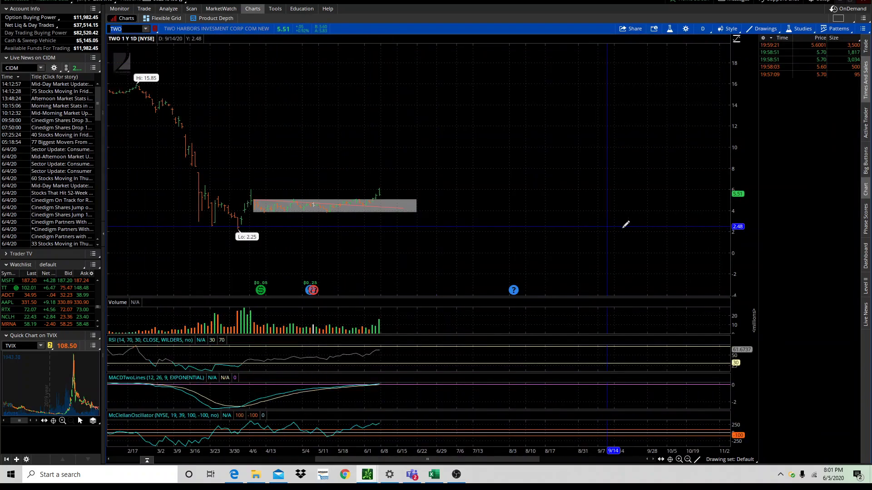
Inspect Two Harbors' daily price around the shaded consolidation box at an enlarged price scale and over its February to June range.
left_click_drag(743, 235, 743, 272)
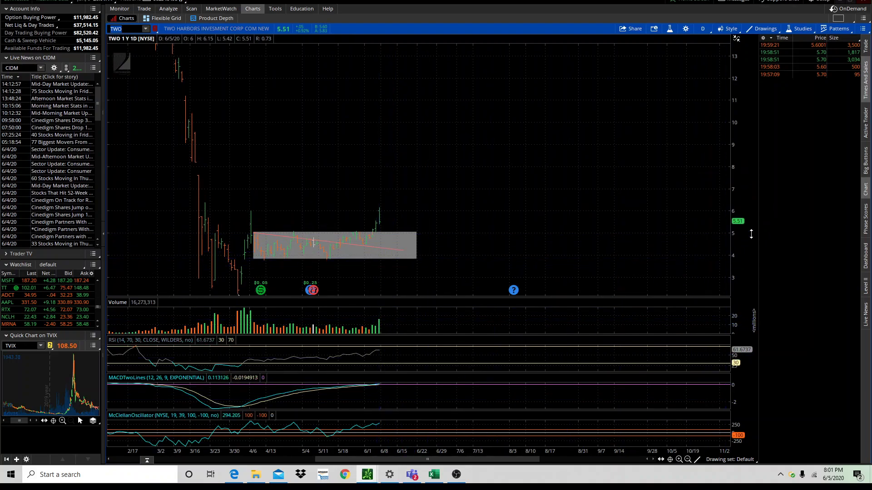
left_click_drag(751, 195, 751, 218)
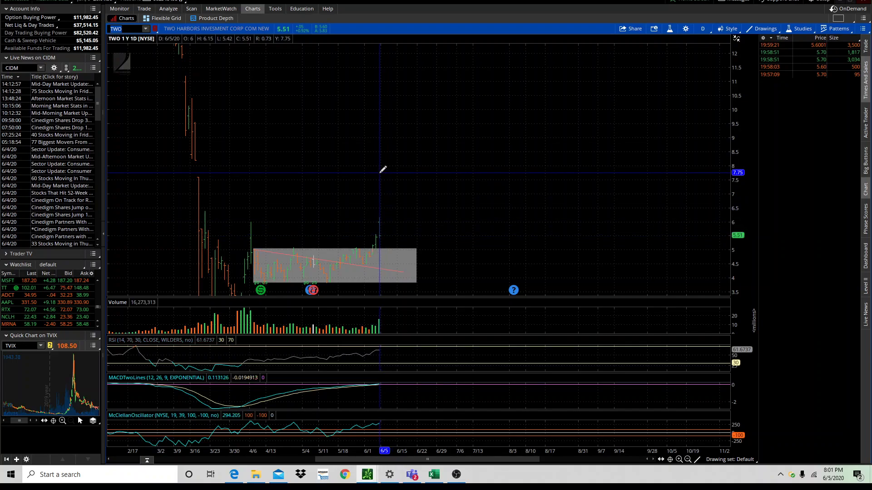
scroll(386, 168, "up", 3)
left_click_drag(747, 186, 752, 290)
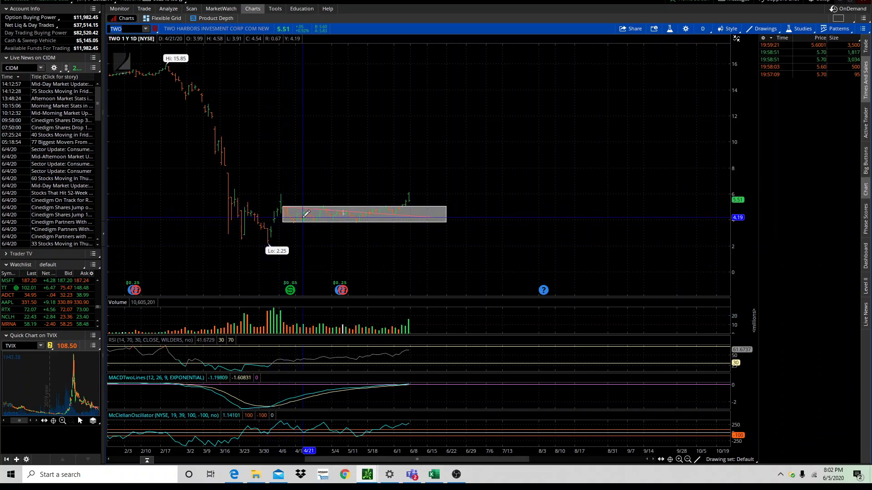
left_click_drag(744, 256, 745, 268)
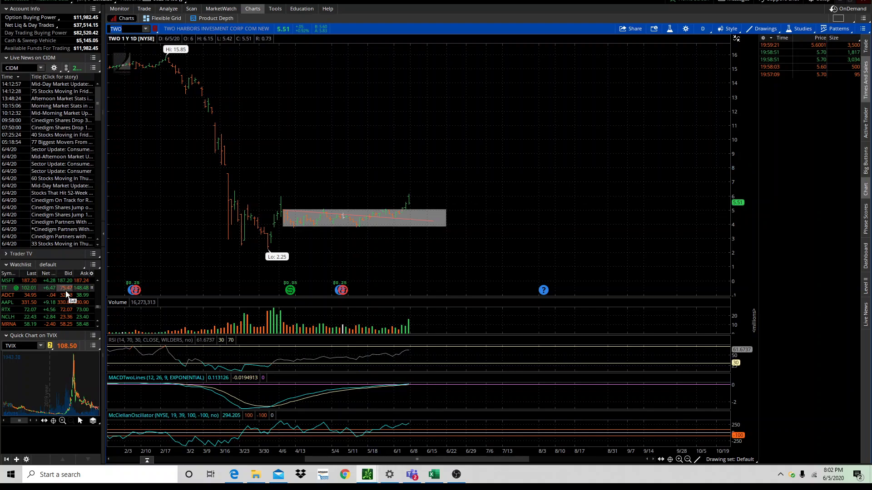
Look through the watchlist and load the Shift4 Payments (FOUR) chart.
scroll(66, 294, "up", 1)
scroll(66, 293, "up", 3)
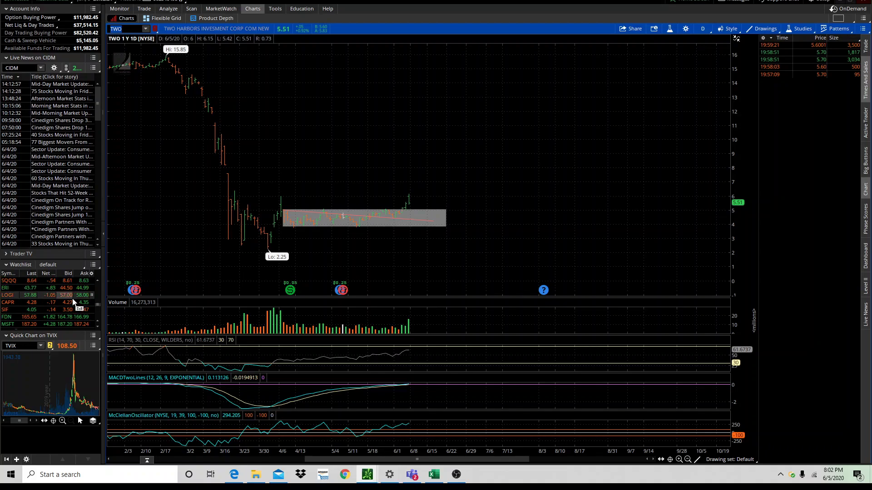
scroll(73, 302, "up", 5)
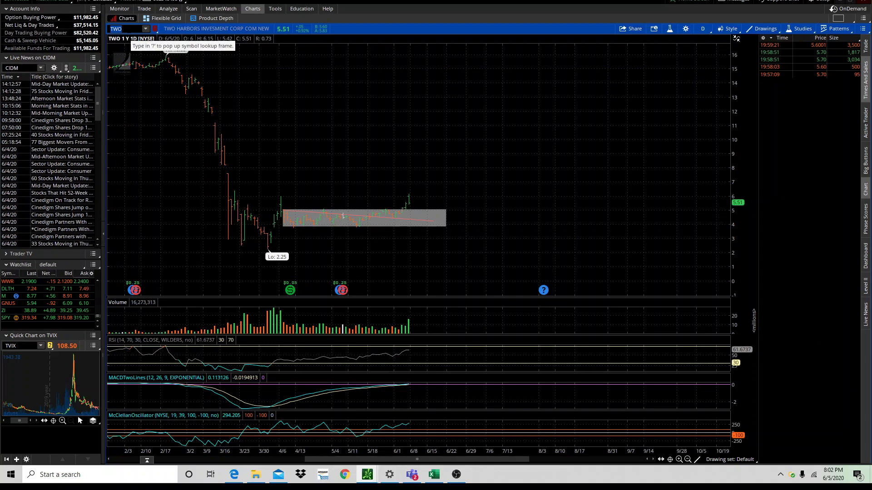
type("FOUR")
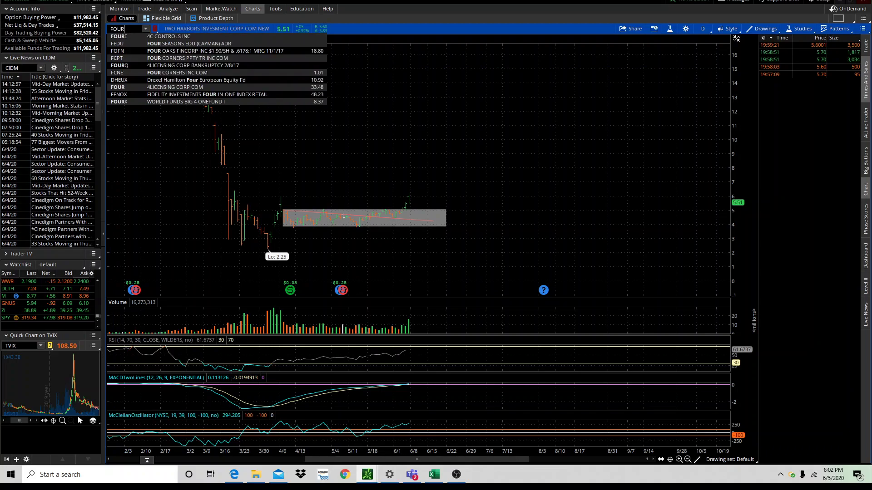
key("Return")
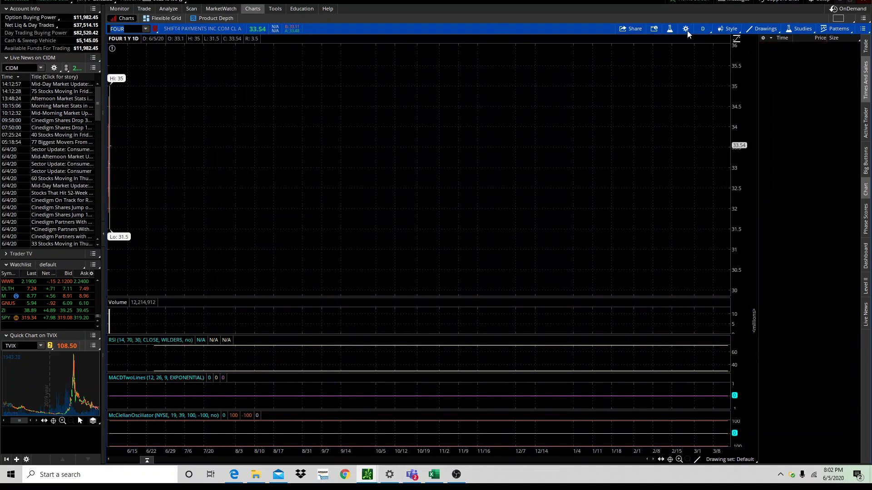
Set the FOUR chart's time frame to intraday, 1 day with a 1-minute aggregation period.
left_click(703, 29)
left_click(706, 43)
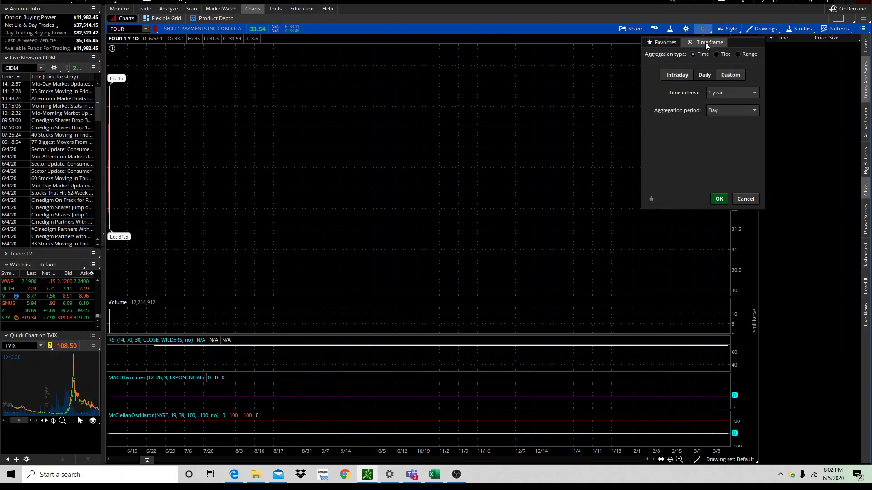
left_click(677, 75)
left_click(718, 199)
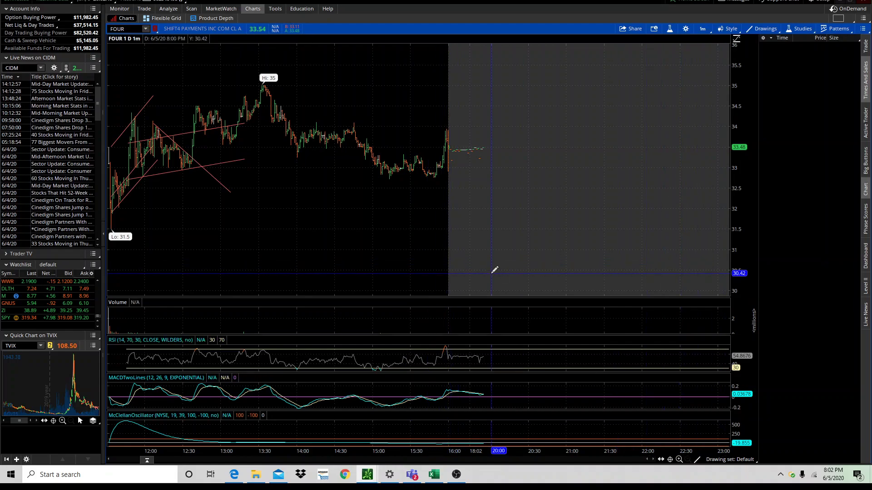
Examine FOUR's one-minute price action around its drawn trendlines, following it from the first trades through to after hours.
left_click_drag(491, 268, 110, 274)
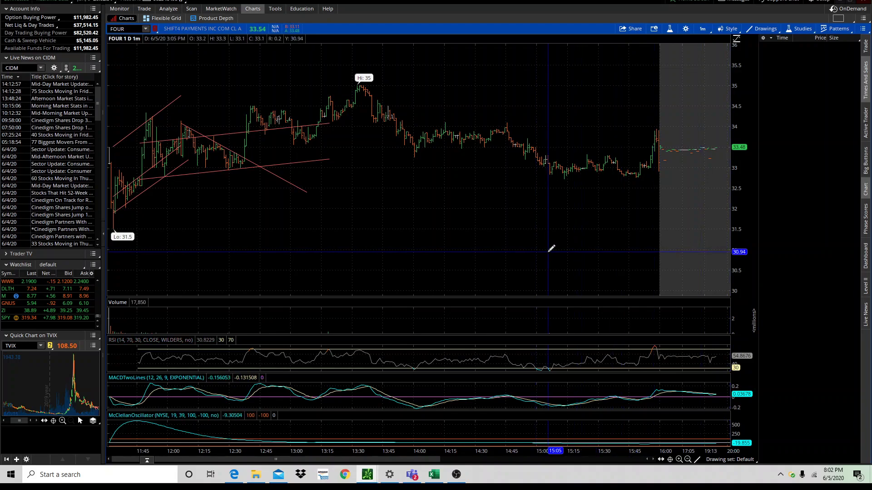
left_click_drag(727, 261, 113, 278)
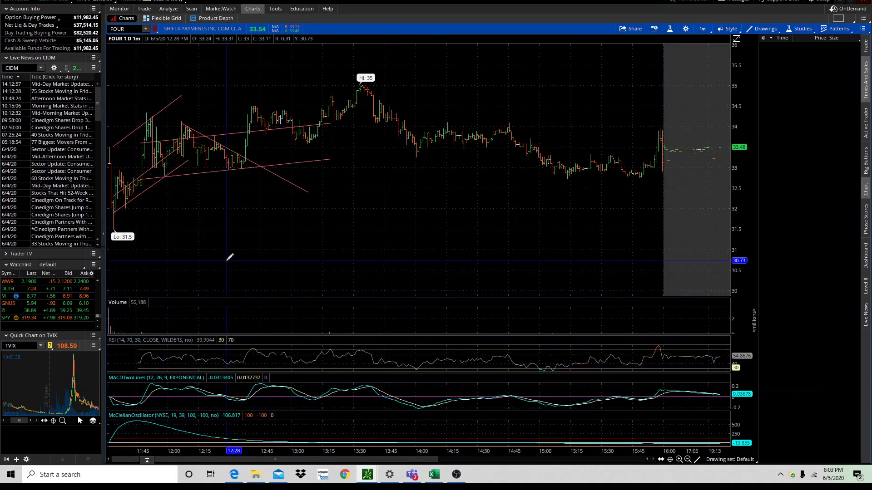
left_click_drag(337, 253, 113, 269)
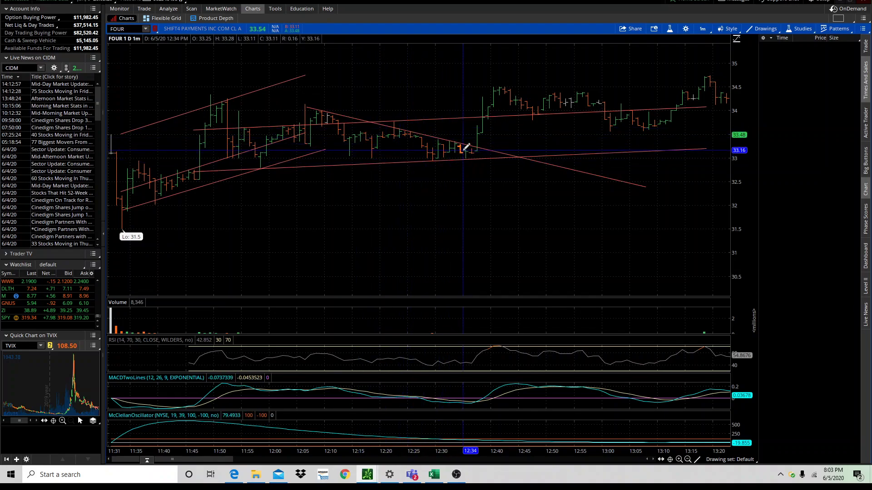
scroll(516, 119, "down", 3)
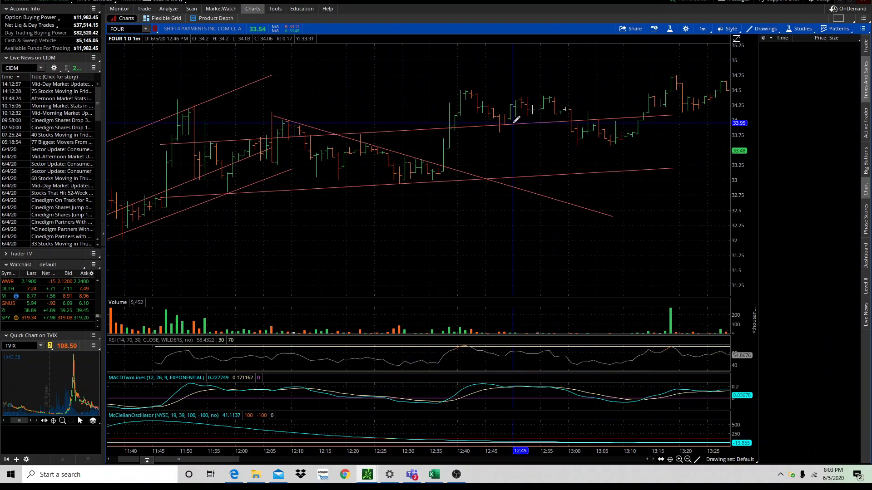
scroll(516, 119, "down", 4)
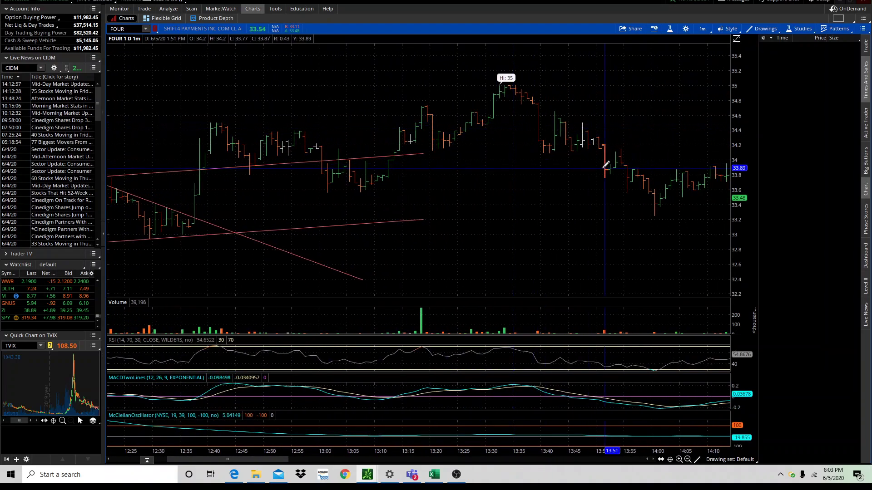
scroll(575, 168, "down", 3)
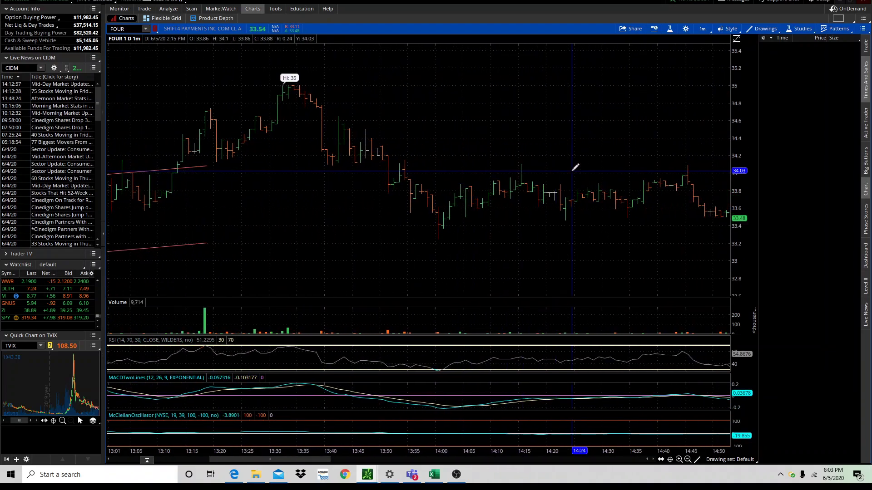
scroll(574, 167, "down", 8)
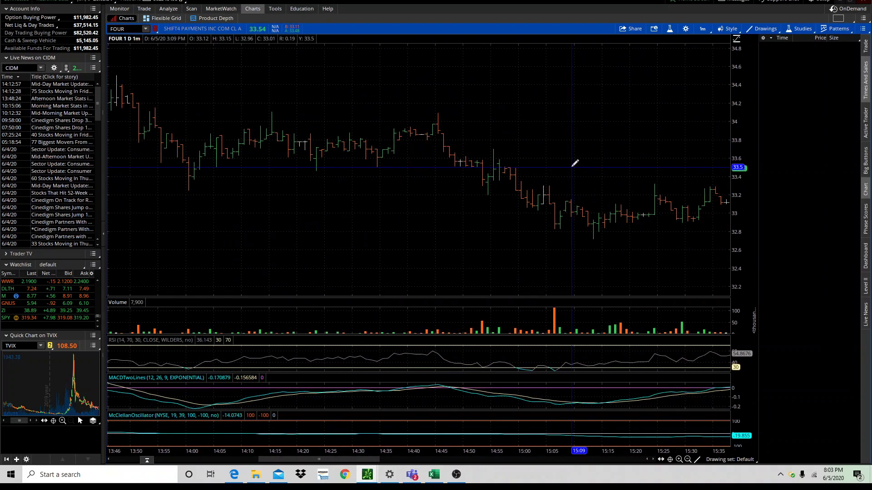
scroll(573, 161, "down", 3)
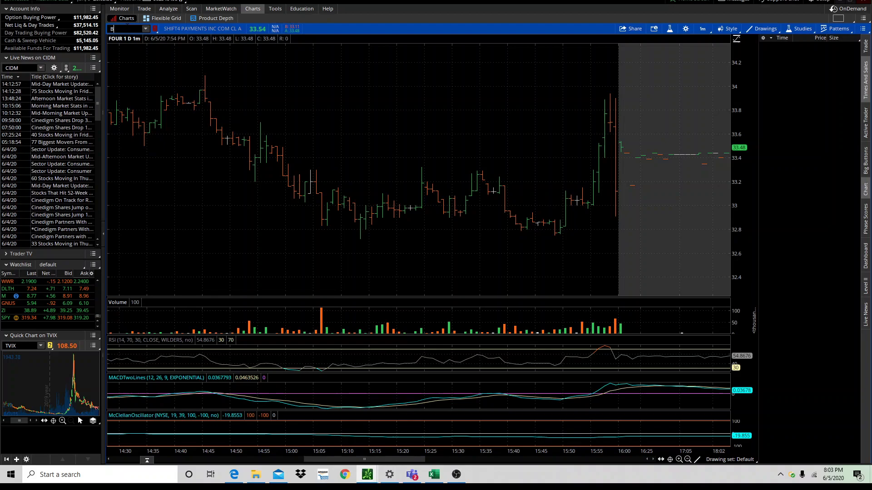
Load the Inari Medical (NARI) chart and set its time interval to 15 days with a 1-minute aggregation period.
type("NARI")
key("Return")
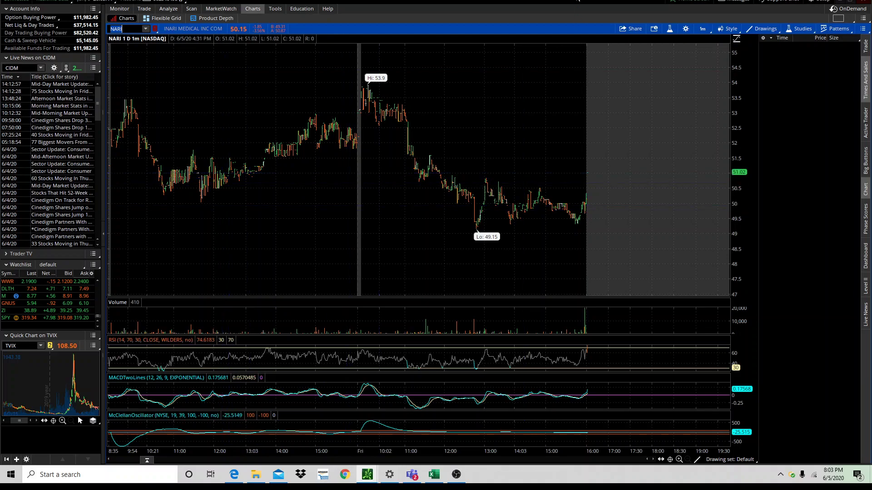
left_click(702, 30)
left_click(708, 42)
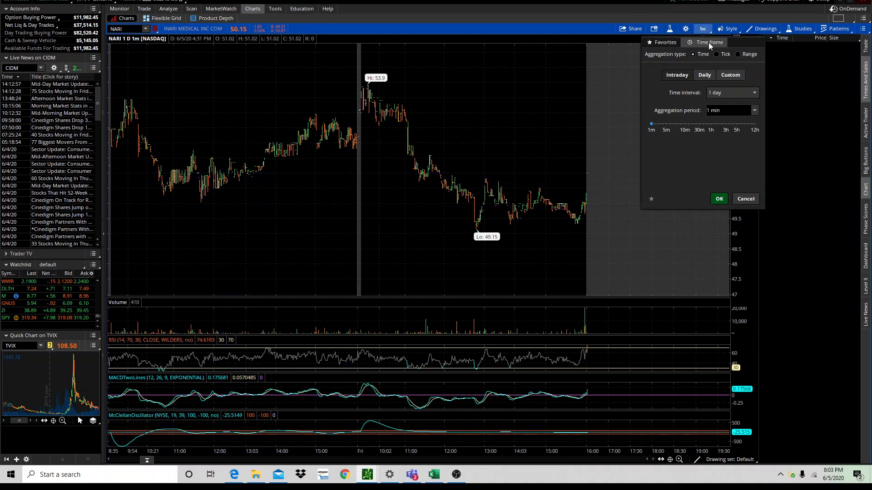
left_click(717, 93)
left_click(719, 173)
left_click(719, 199)
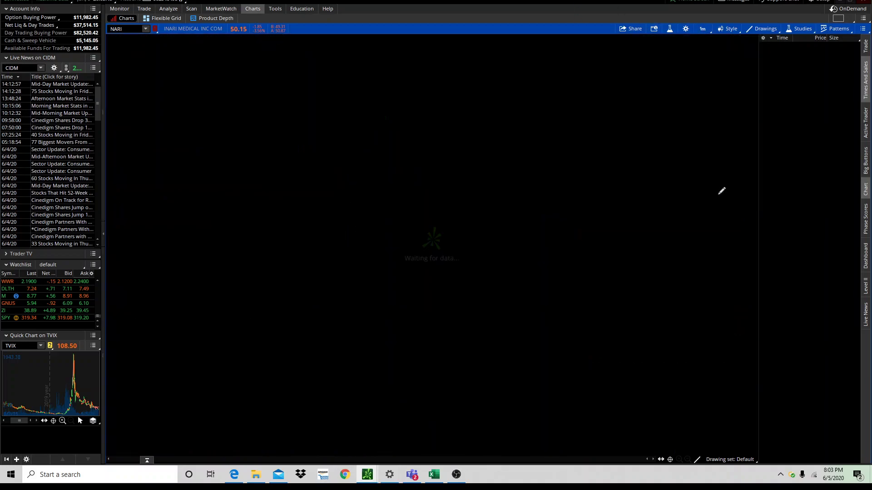
Switch the NARI chart to the 10-day, 30-minute time frame and focus on the traded period up to June 5.
left_click(729, 28)
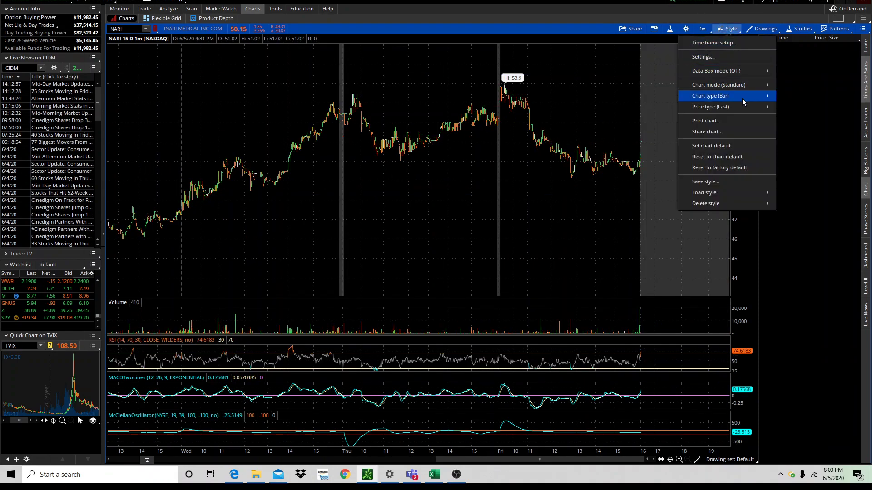
mouse_move(747, 100)
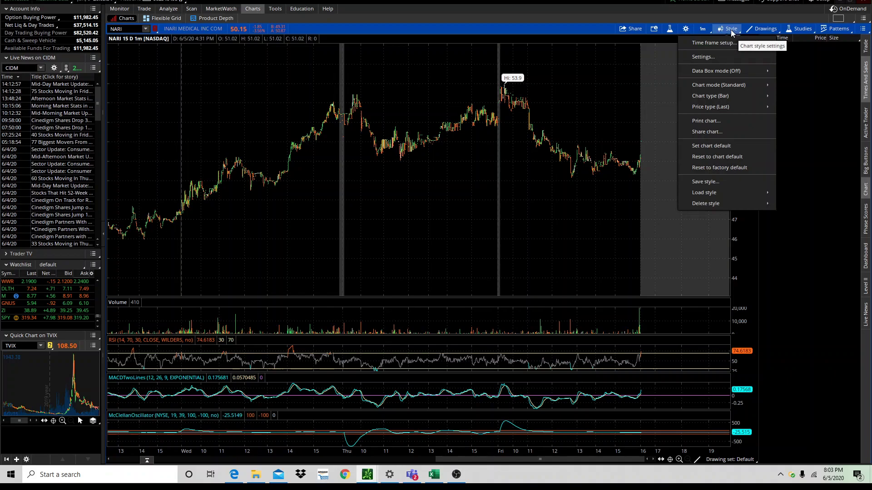
left_click(702, 29)
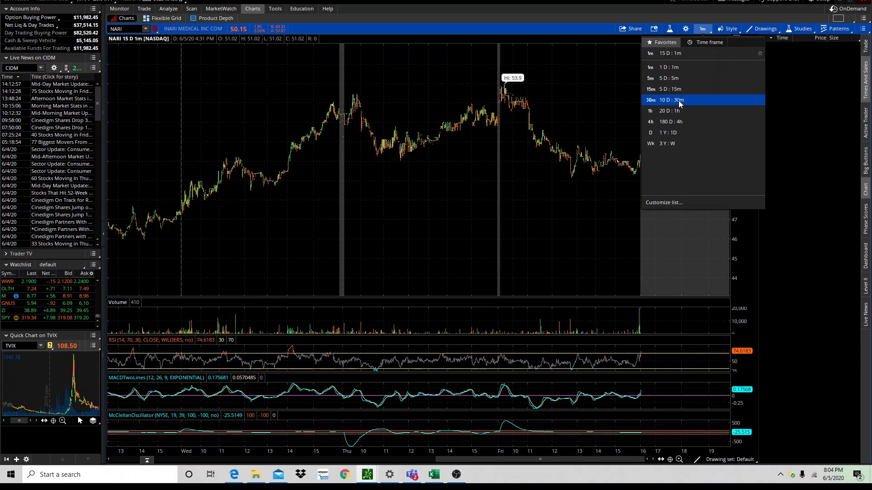
left_click(680, 101)
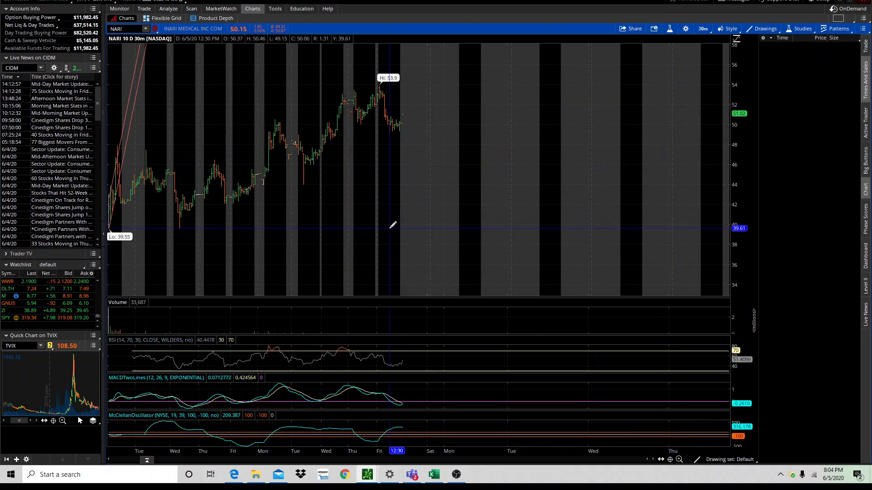
left_click_drag(109, 226, 425, 211)
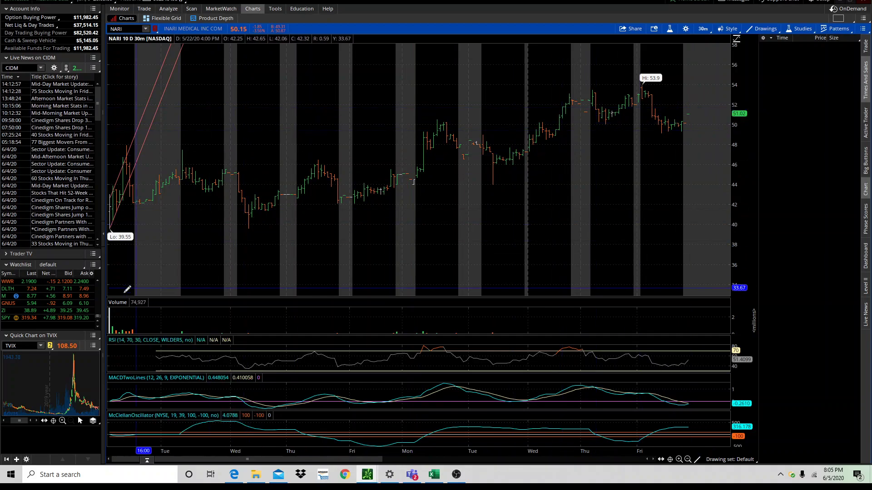
Browse the default watchlist upward from SPY at its end to MRNA for further symbols.
left_click(98, 281)
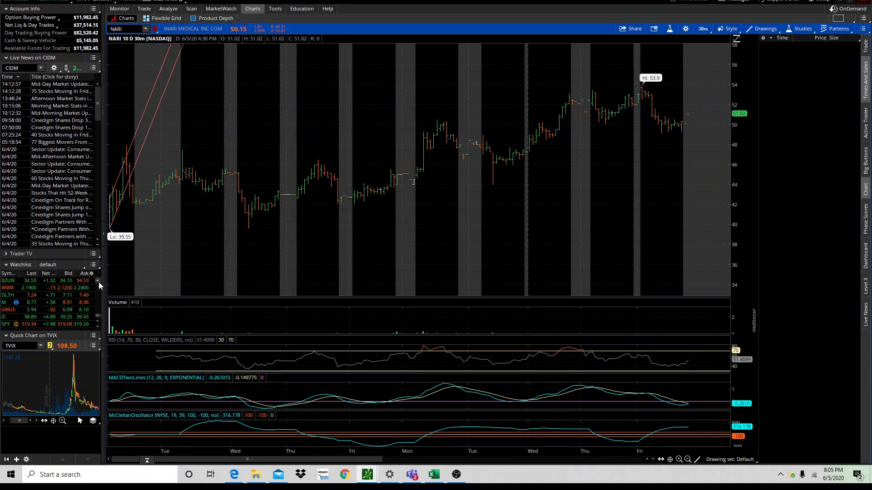
left_click(99, 328)
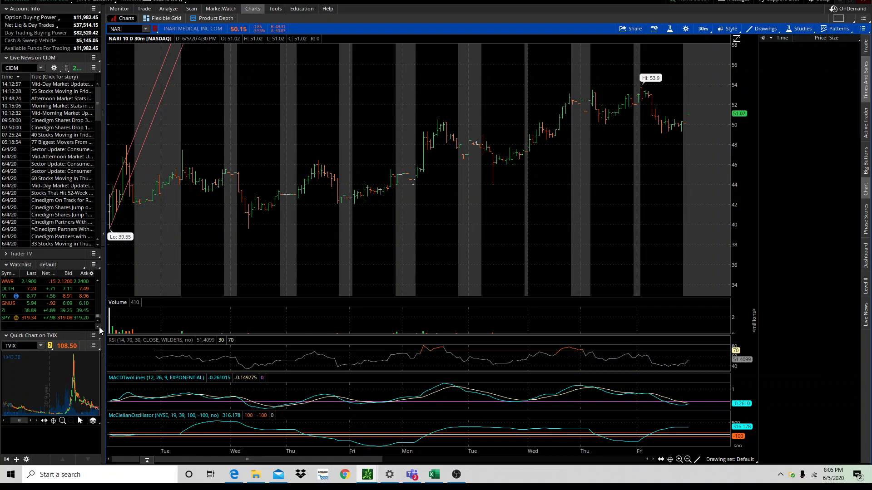
left_click(96, 281)
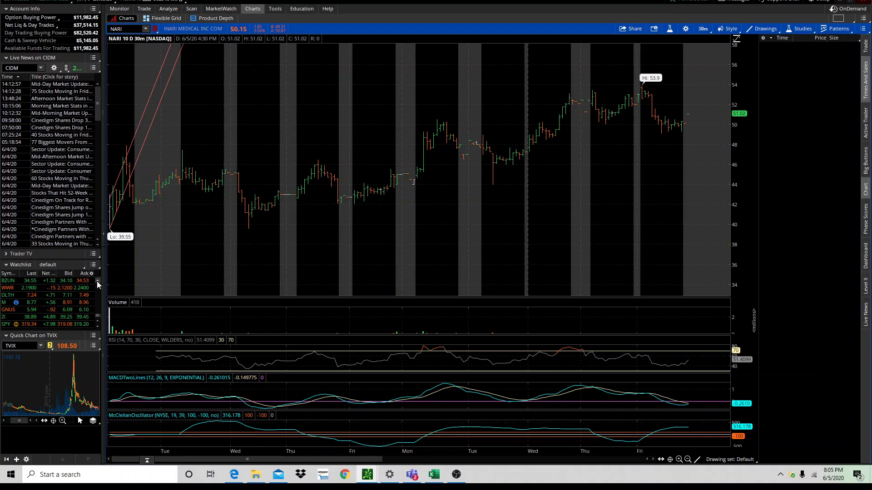
left_click(97, 281)
scroll(97, 280, "up", 6)
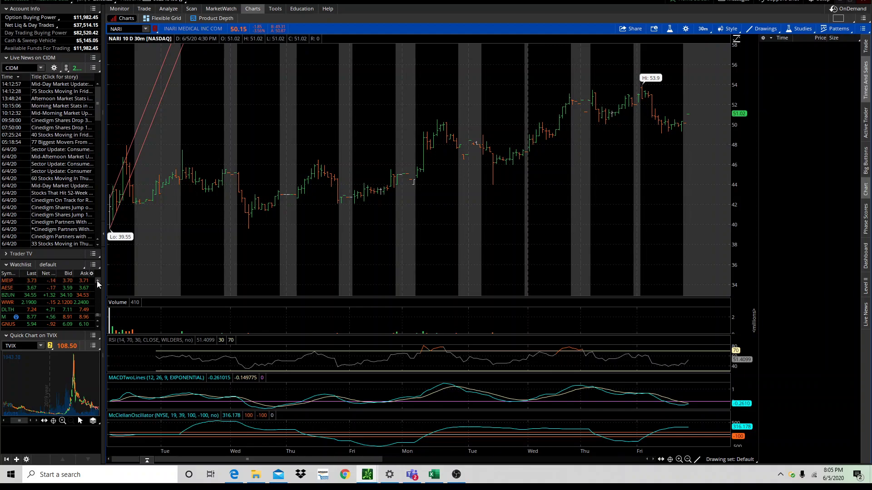
scroll(97, 281, "up", 4)
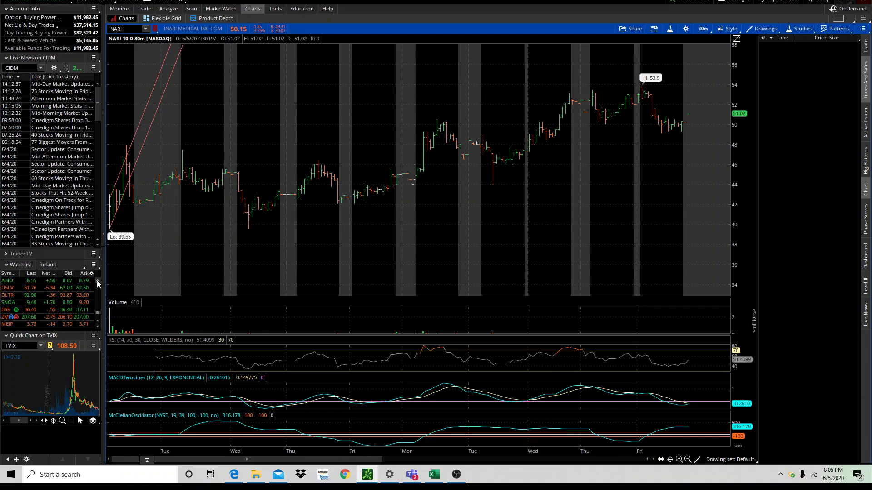
left_click(96, 282)
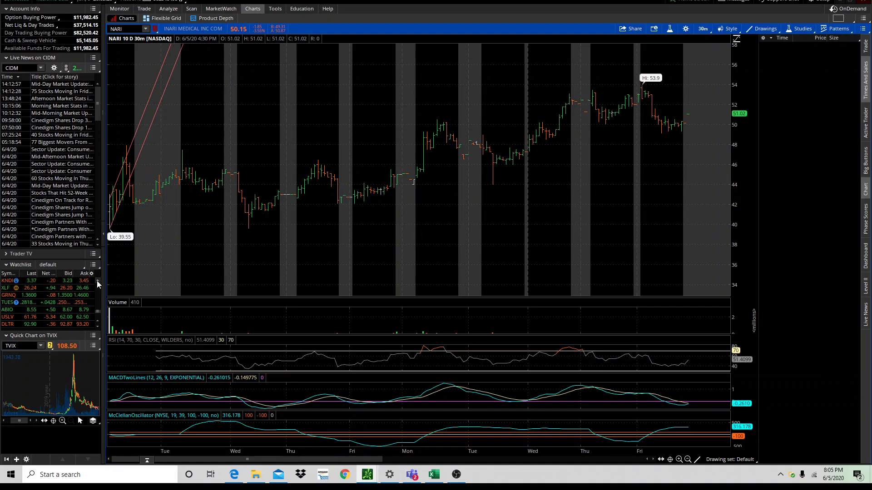
left_click(97, 283)
left_click(97, 282)
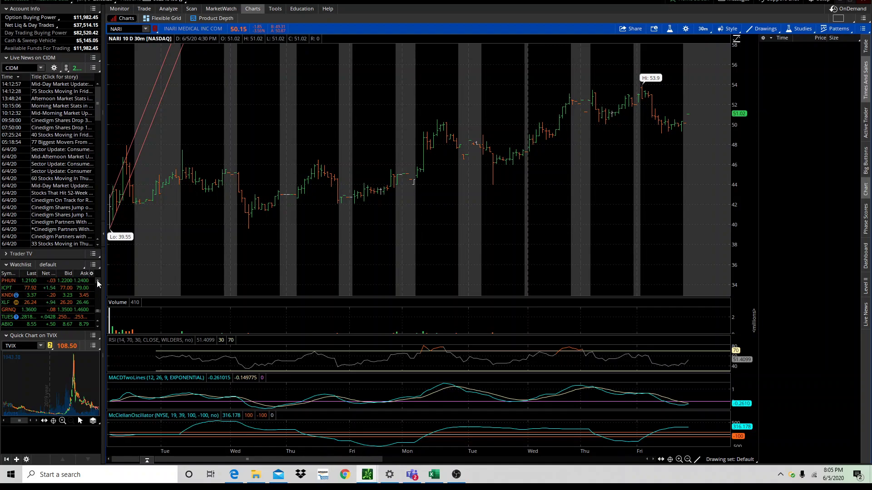
left_click(97, 281)
left_click(96, 281)
left_click(97, 282)
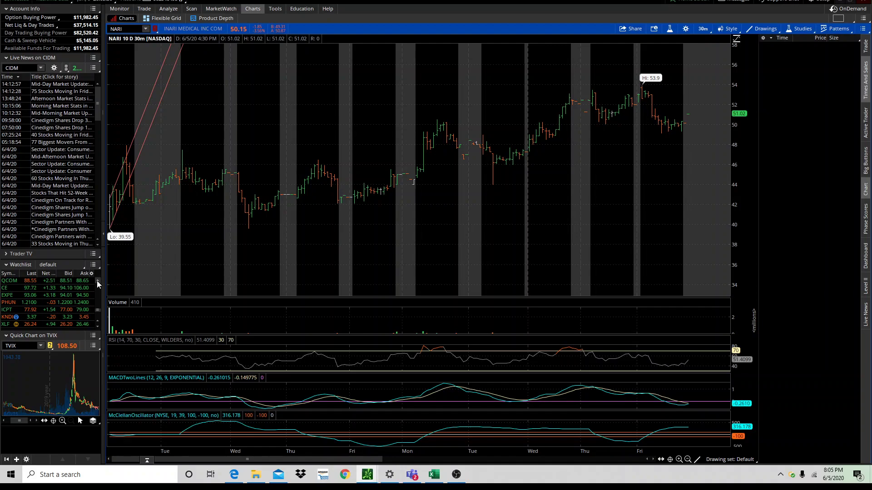
left_click(97, 282)
left_click(97, 281)
left_click(97, 282)
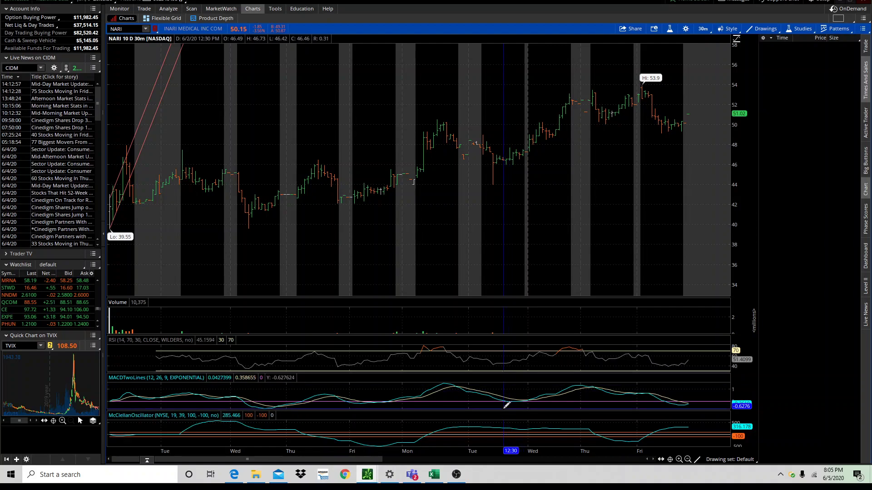
Enlarge the MACDTwoLines study below the NARI chart to examine its line crossings, and restore the price chart's height.
mouse_move(502, 408)
left_mouse_down()
mouse_move(502, 247)
mouse_move(492, 399)
left_mouse_up()
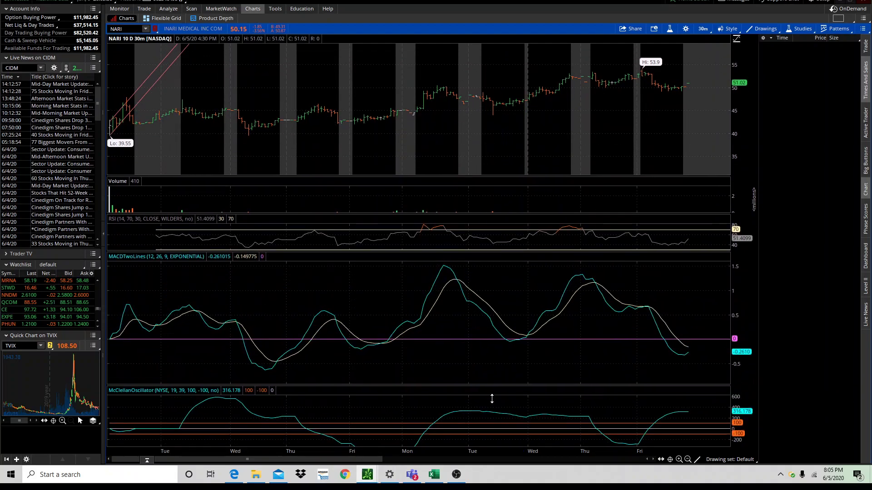
left_click(120, 29)
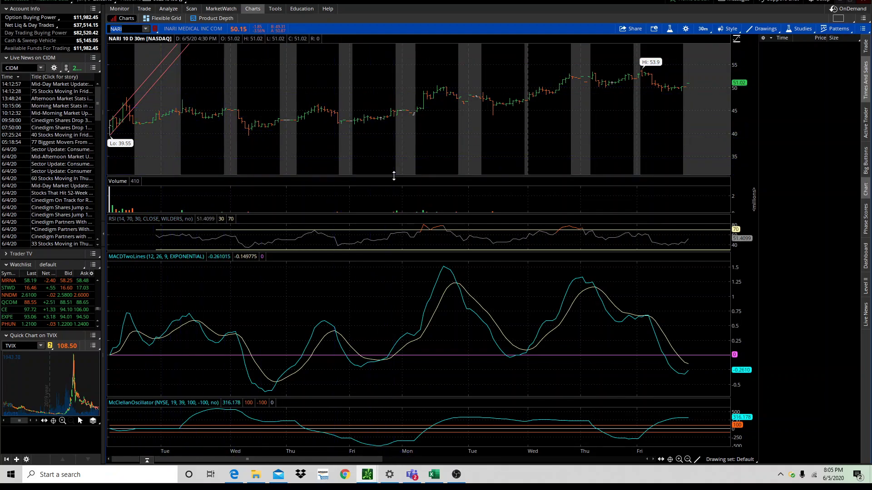
left_click_drag(395, 175, 400, 297)
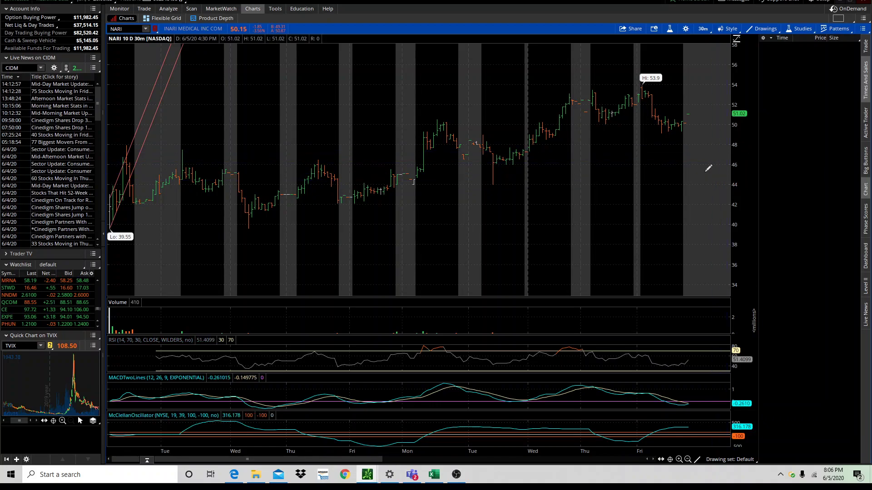
Load the Boeing (BA) chart in place of NARI, keeping the 10-day, 30-minute time frame.
left_click(120, 29)
type("BA")
key("Return")
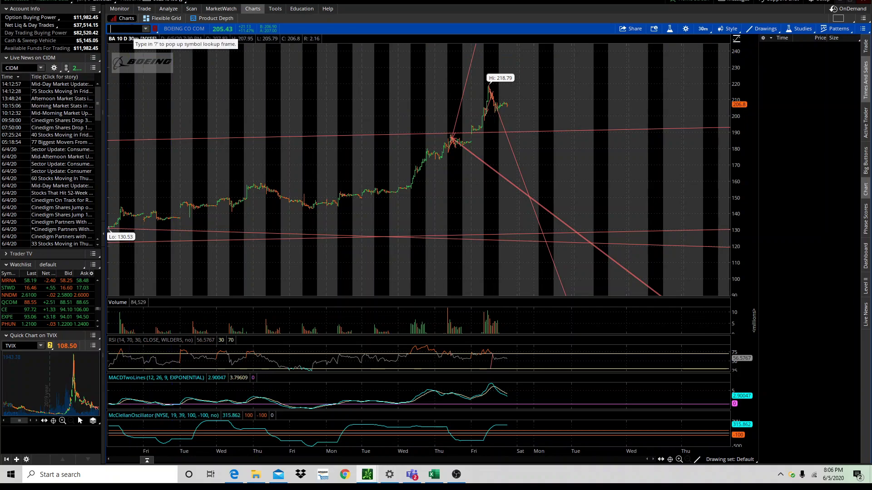
Load the TVIX chart and focus on the last two trading days, June 4 and 5.
type("VIX")
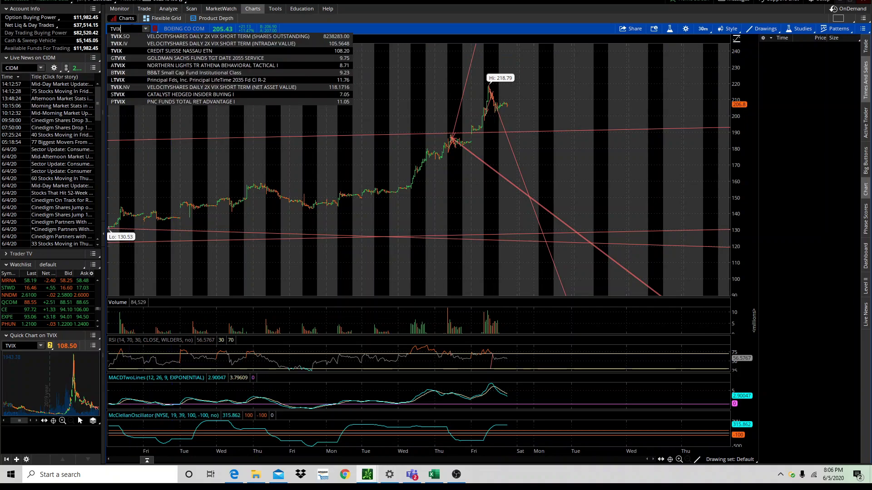
key("Return")
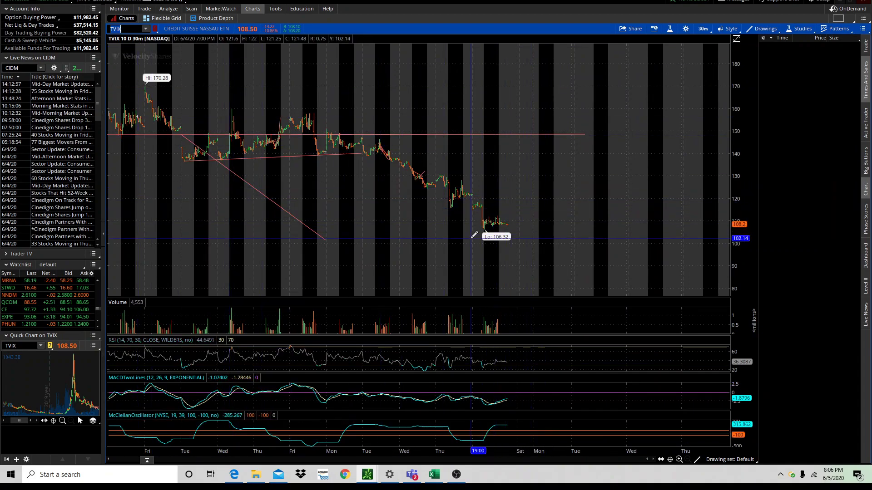
left_click_drag(435, 247, 536, 234)
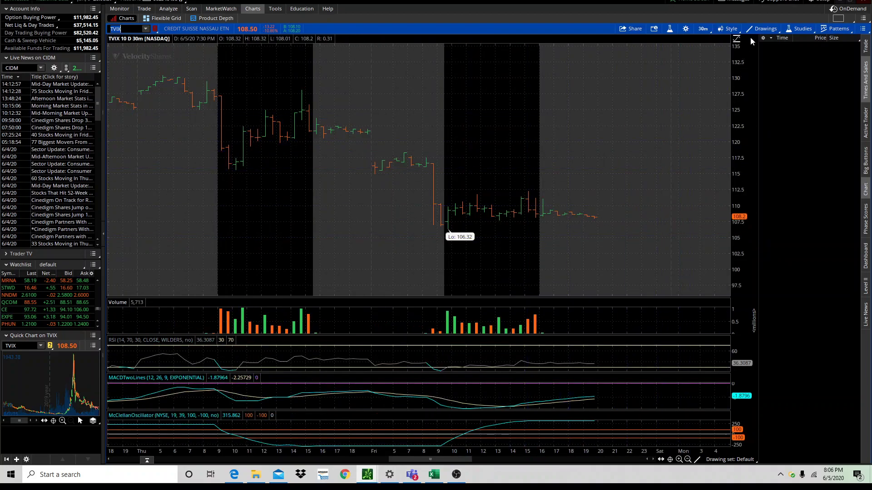
Set the TVIX chart's time interval to Today with a 1-minute aggregation period.
left_click(701, 30)
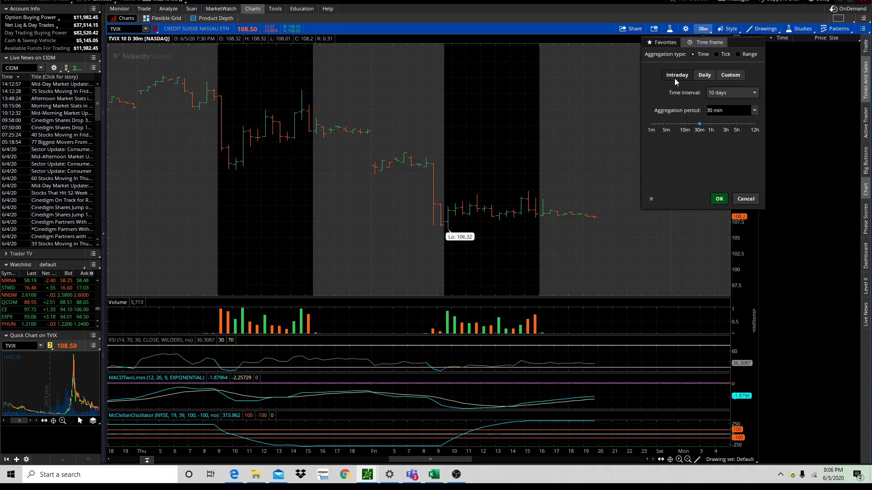
left_click(722, 93)
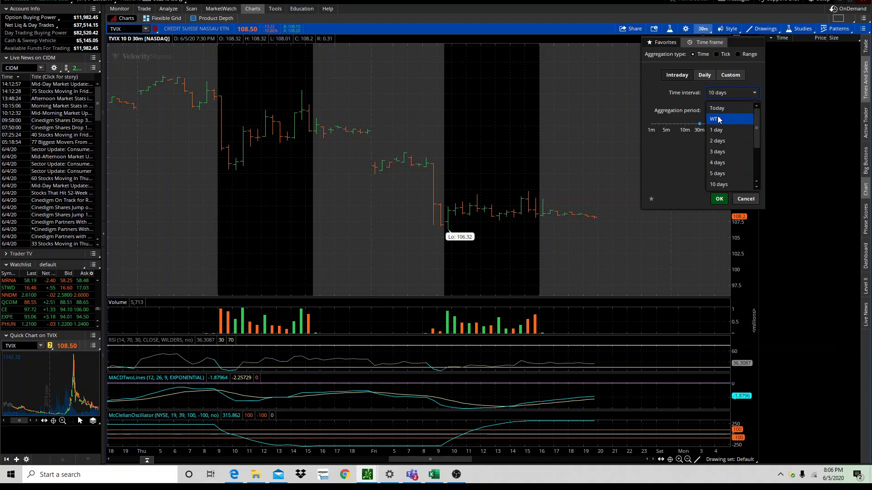
left_click(718, 110)
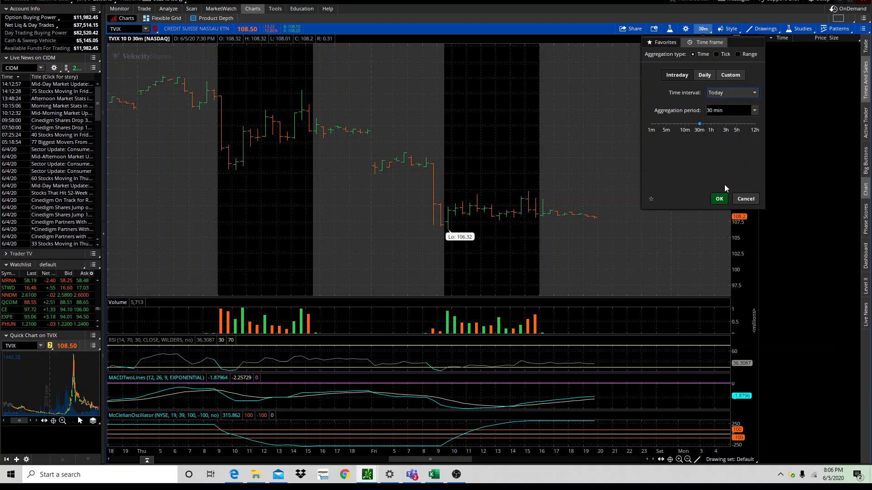
left_click(753, 110)
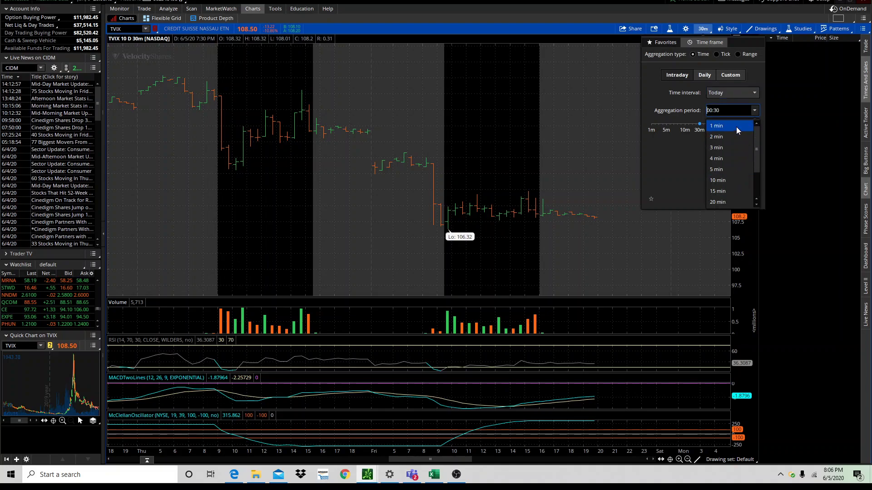
left_click(727, 122)
left_click(721, 201)
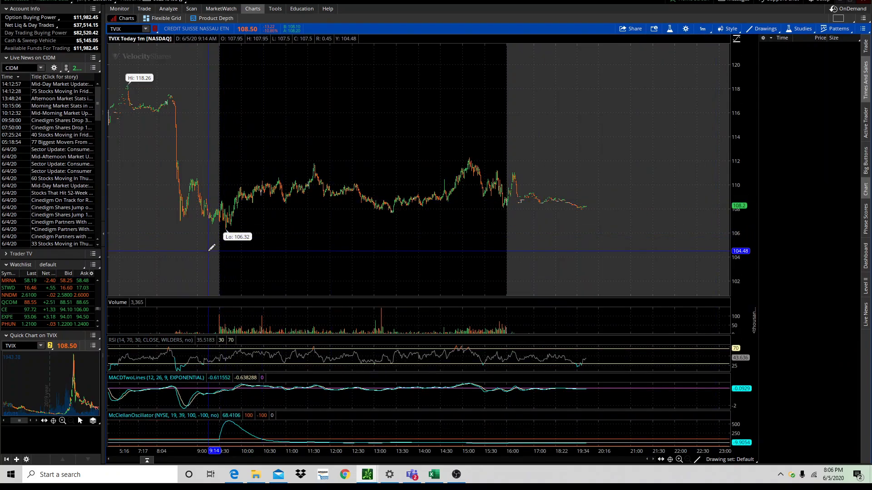
Draw a descending trendline over TVIX's opening highs, from about 108.6 at the 9:30 open to about 106.85 at 10:10.
left_click_drag(210, 233, 511, 225)
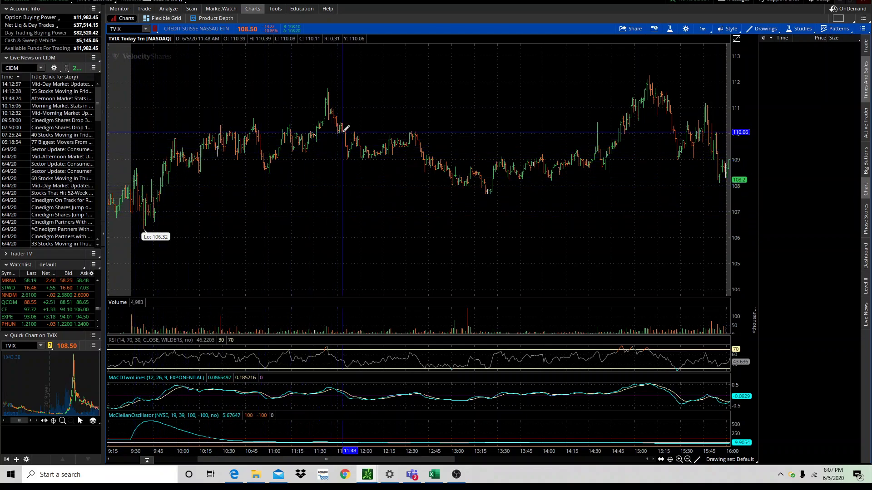
scroll(343, 126, "down", 1)
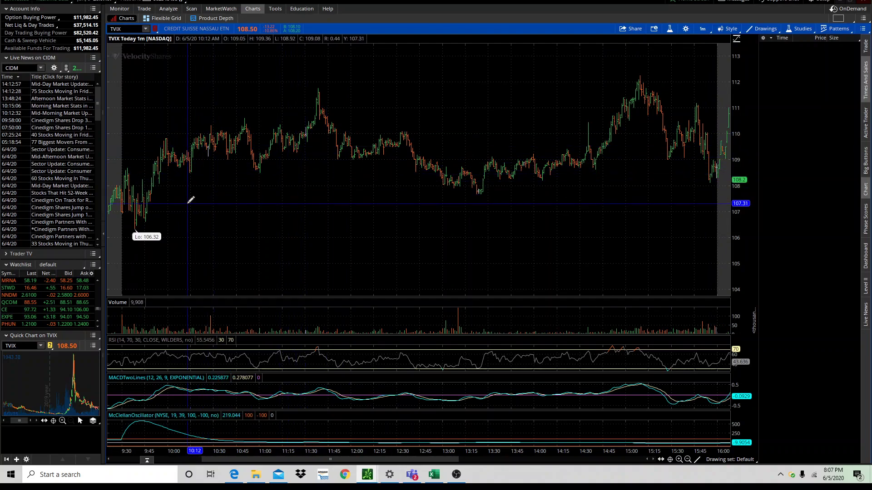
scroll(341, 175, "down", 1)
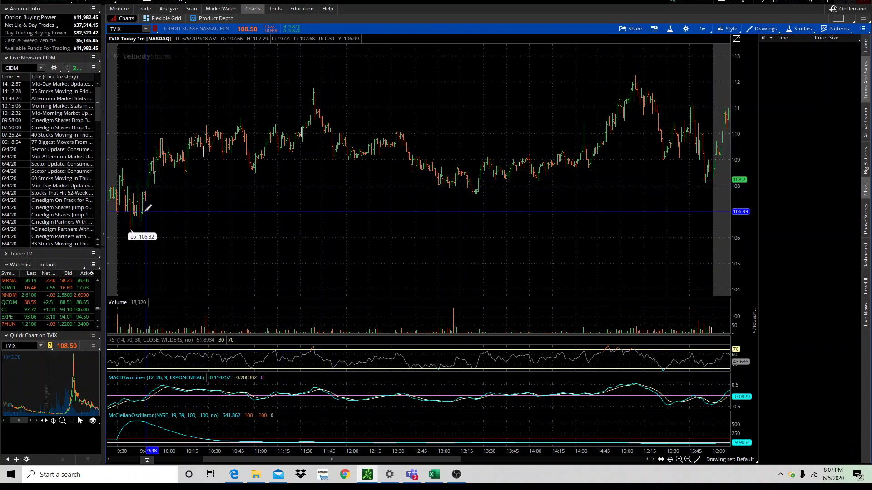
left_click(118, 170)
left_click(178, 214)
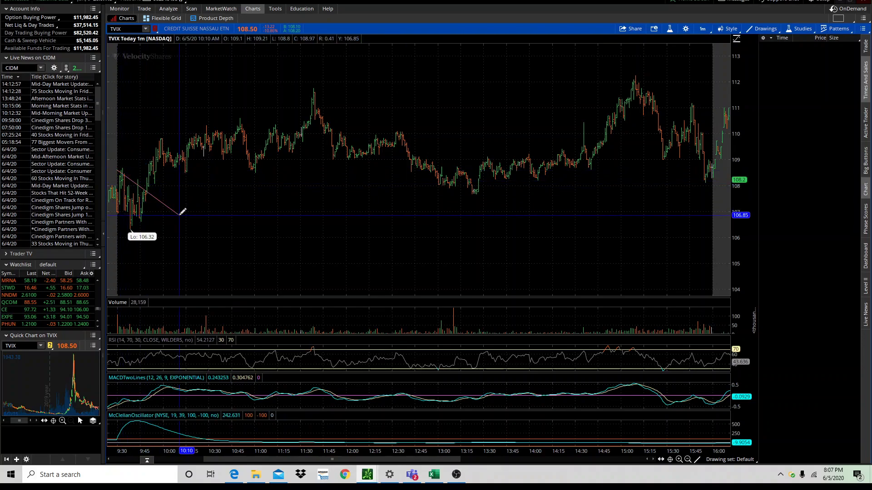
Examine TVIX's one-minute price action from the drawn trendline through the afternoon peak into after hours.
scroll(218, 184, "down", 3)
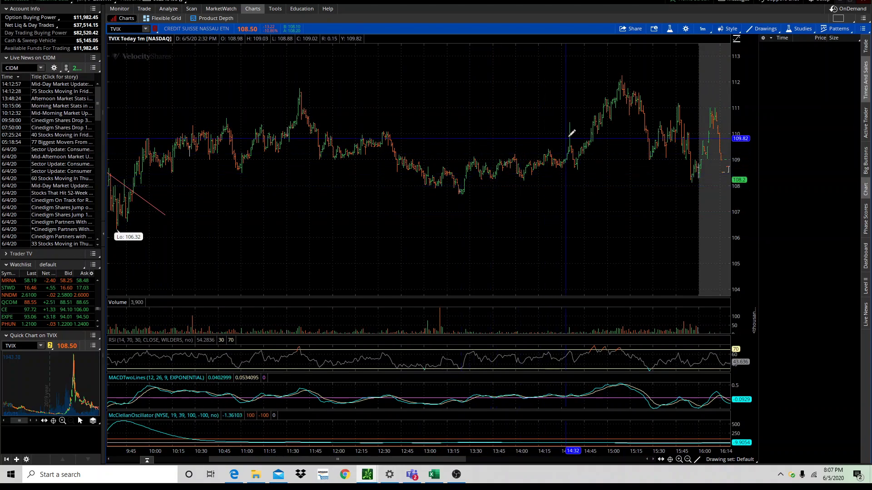
scroll(579, 121, "down", 3)
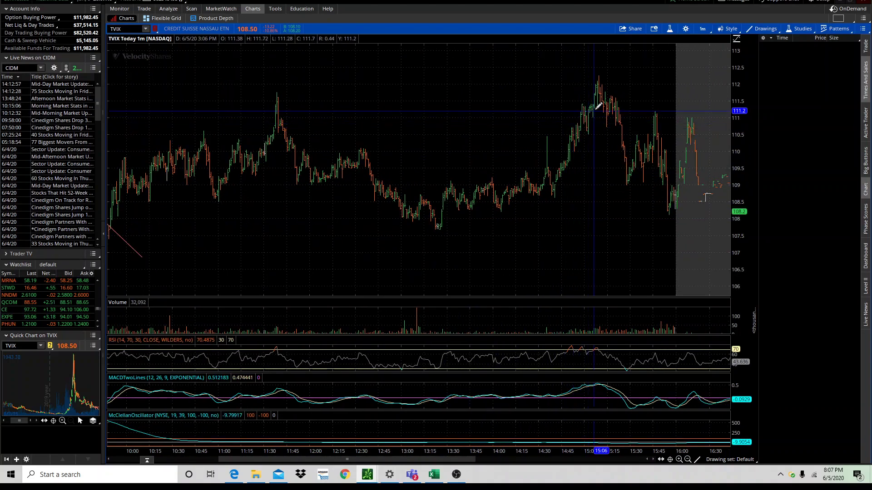
scroll(599, 105, "down", 3)
scroll(599, 106, "down", 9)
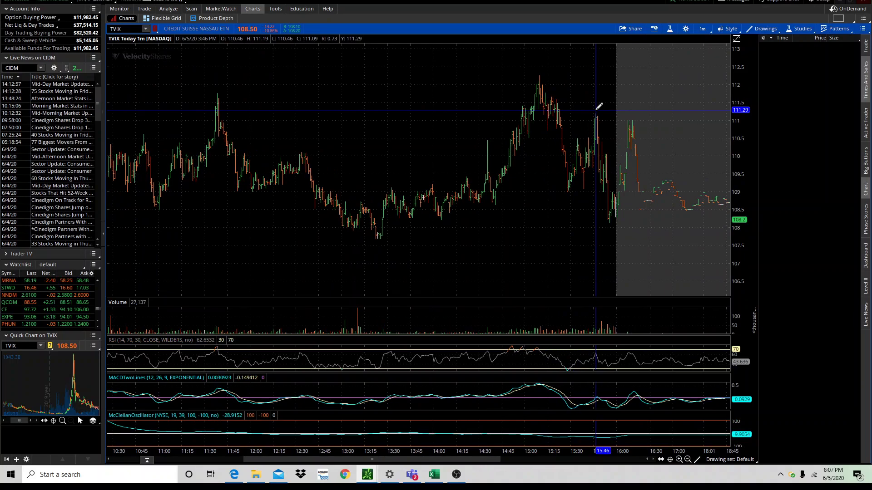
scroll(572, 110, "down", 3)
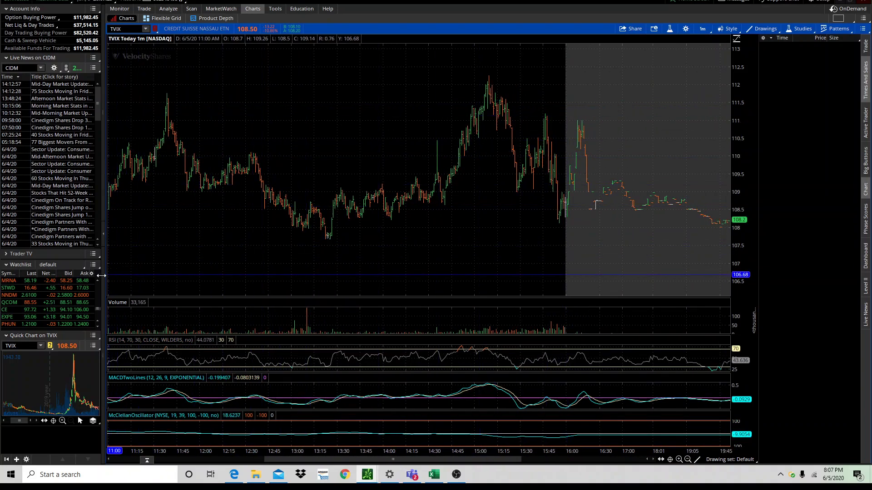
Browse the default watchlist upward from MRNA to DIS for further symbols.
left_click(98, 279)
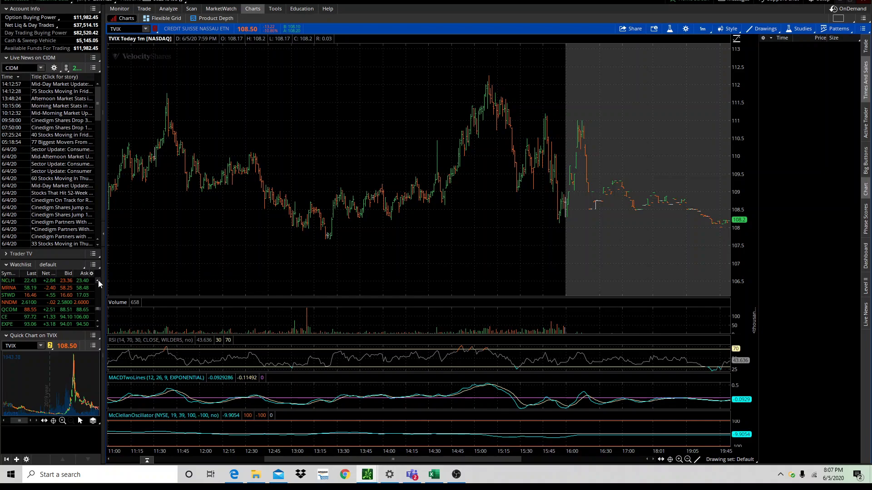
left_click(98, 279)
left_click(98, 280)
left_click(98, 280)
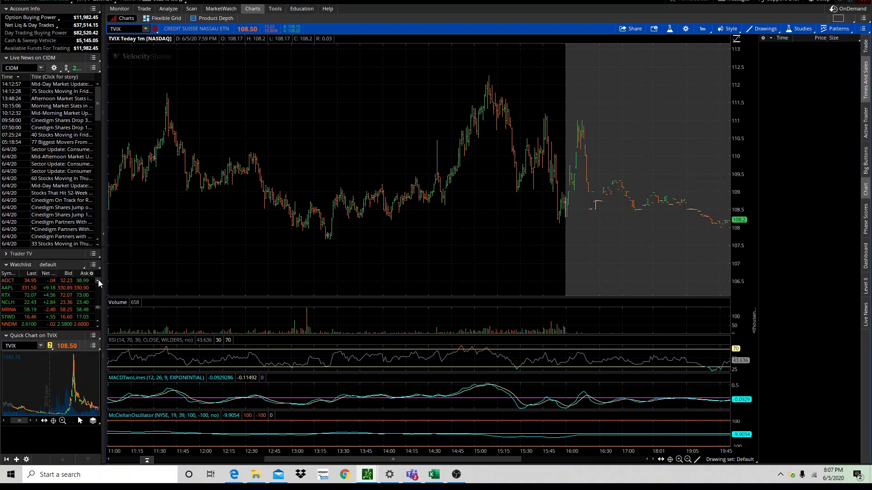
left_click(98, 280)
left_click(98, 279)
left_click(99, 280)
left_click(98, 279)
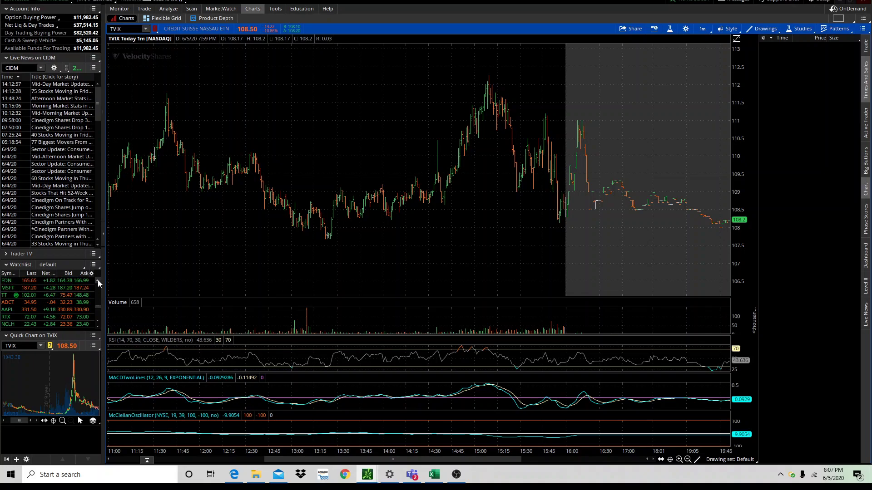
left_click(97, 279)
left_click(97, 280)
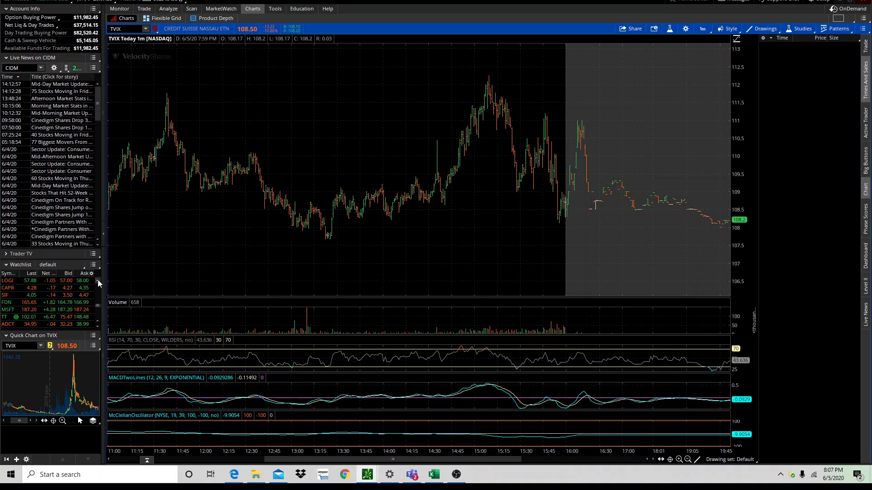
left_click(97, 280)
left_click(97, 280)
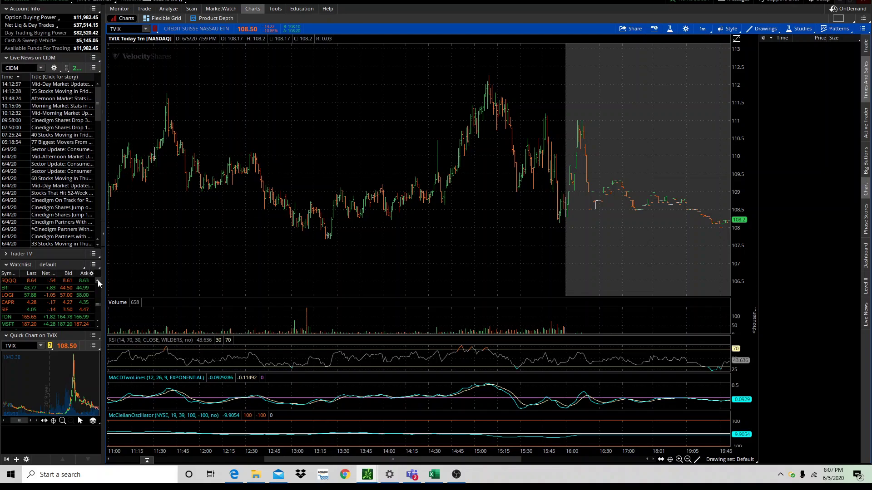
left_click(98, 281)
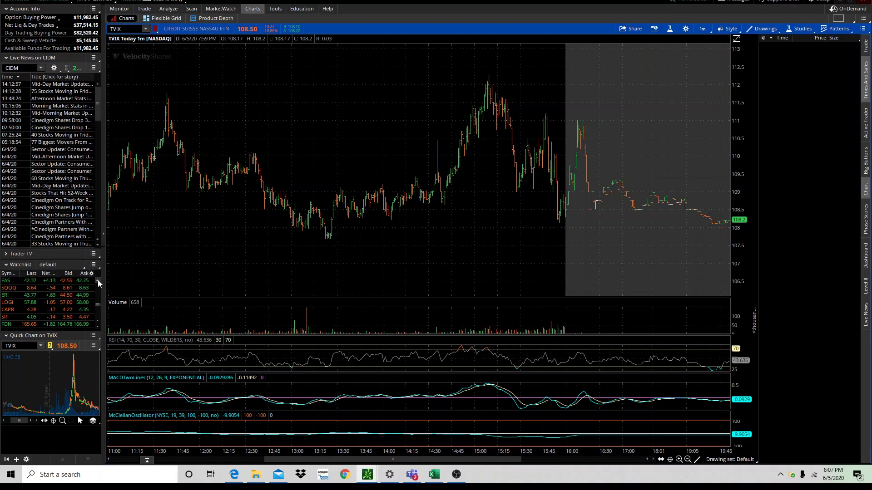
left_click(97, 281)
left_click(98, 281)
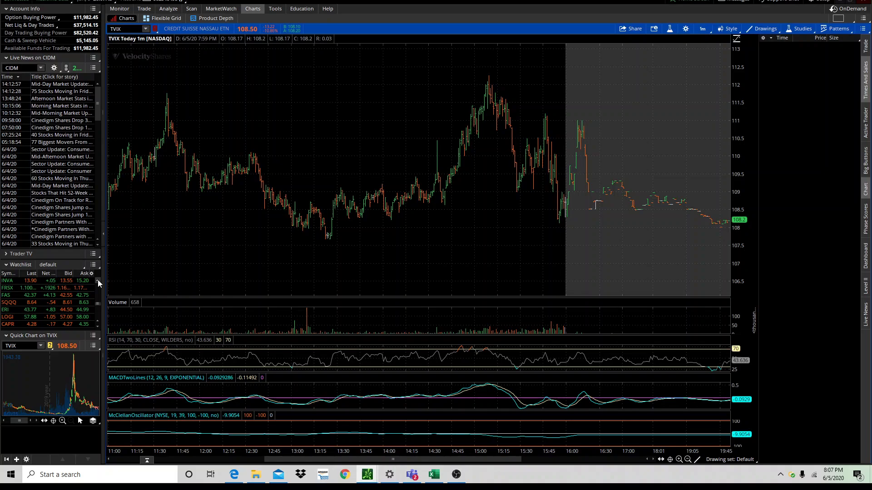
left_click(98, 281)
left_click(97, 281)
left_click(97, 282)
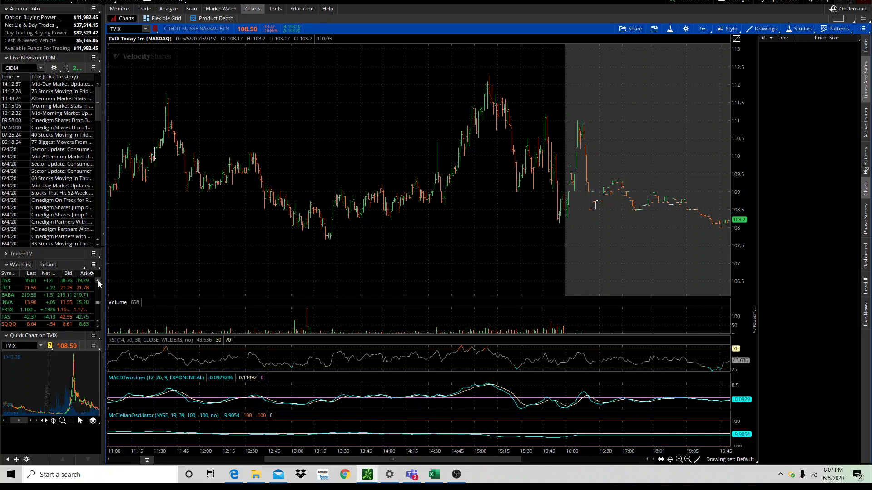
left_click(97, 281)
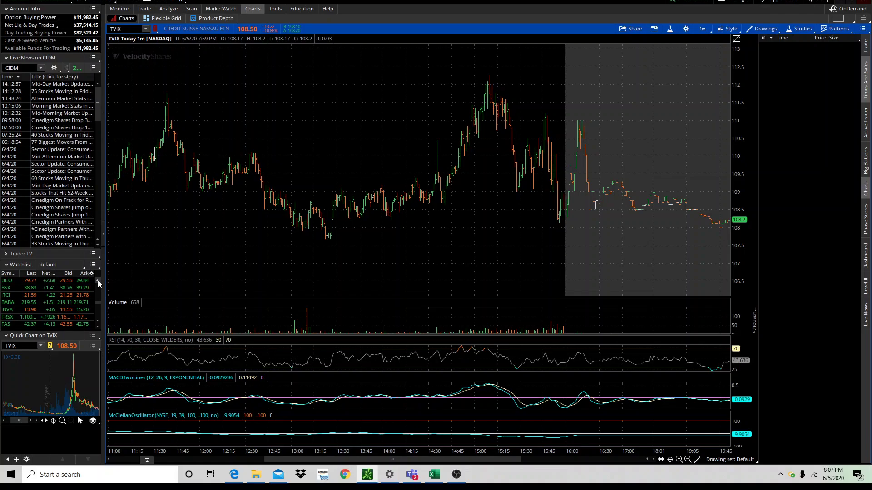
left_click(98, 280)
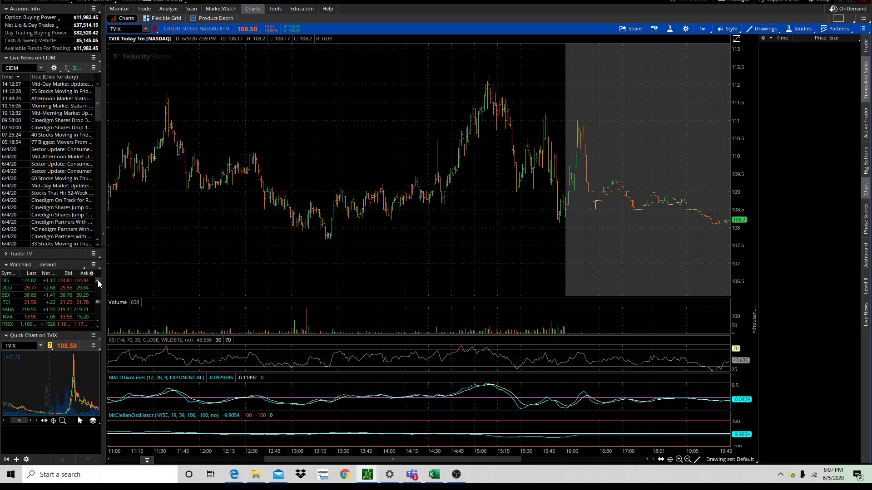